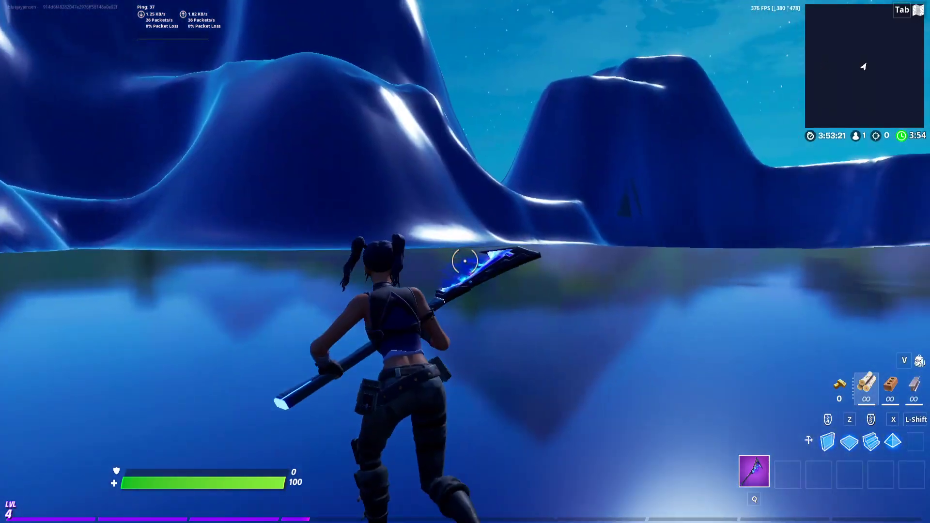
pyautogui.press('w')
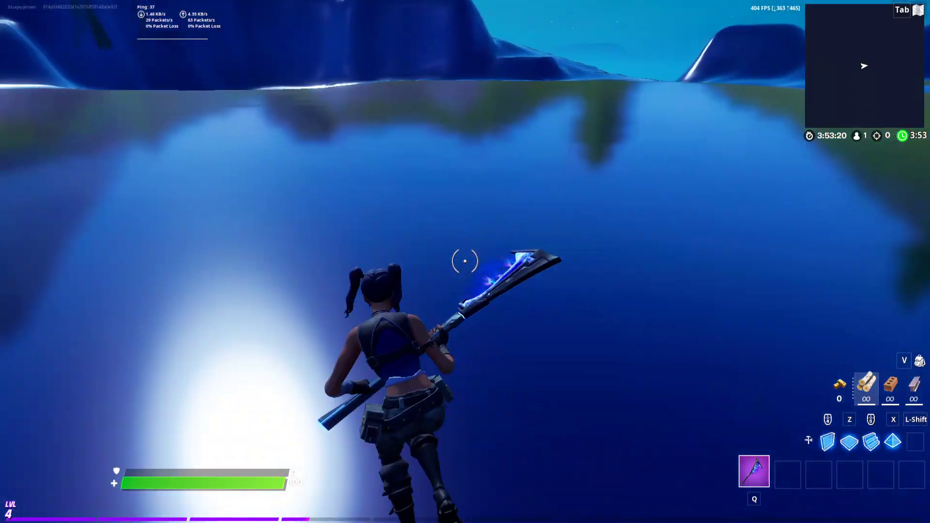
pyautogui.press('w')
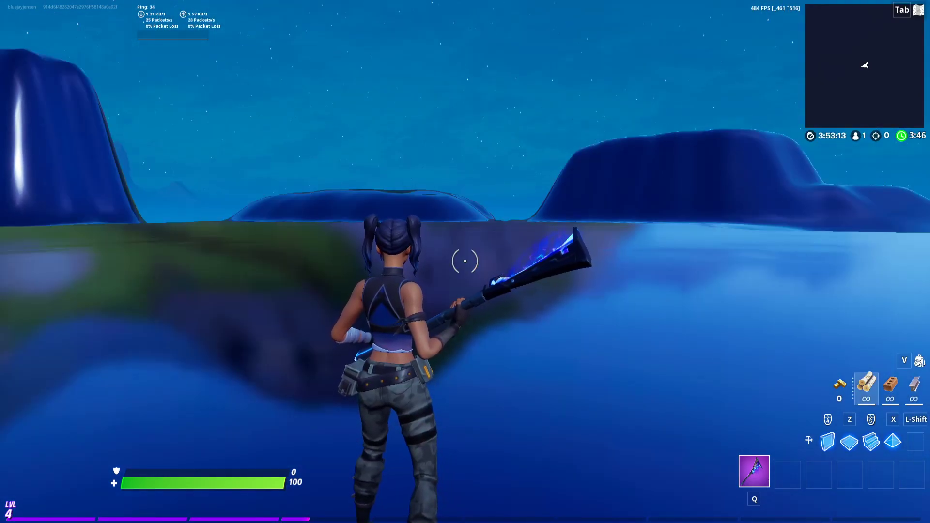
# Step: Run toward the tall mountain and crouch while watching the frame rate
pyautogui.press('w')
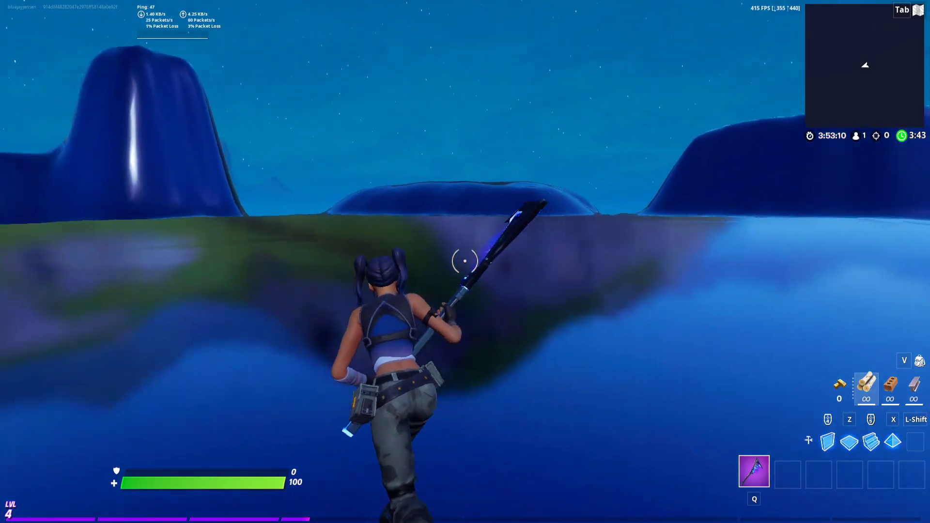
pyautogui.press('w')
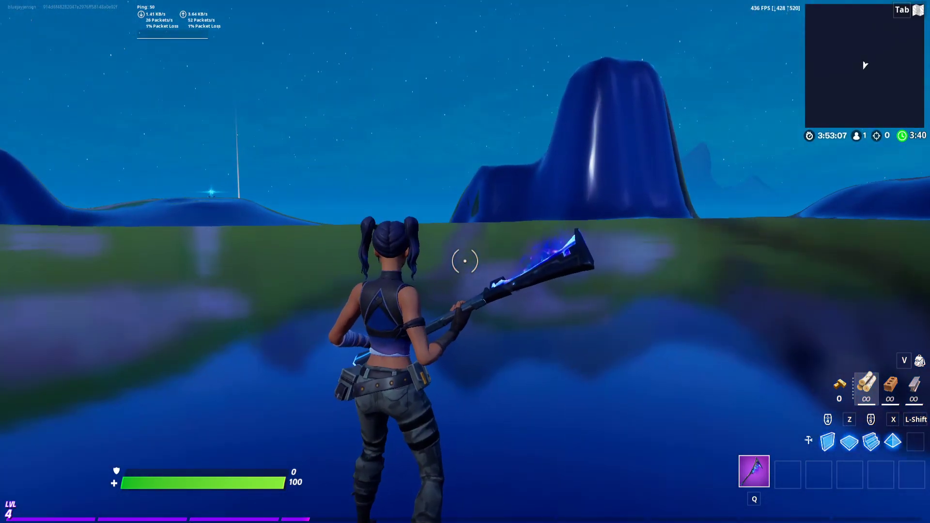
pyautogui.press('ctrl')
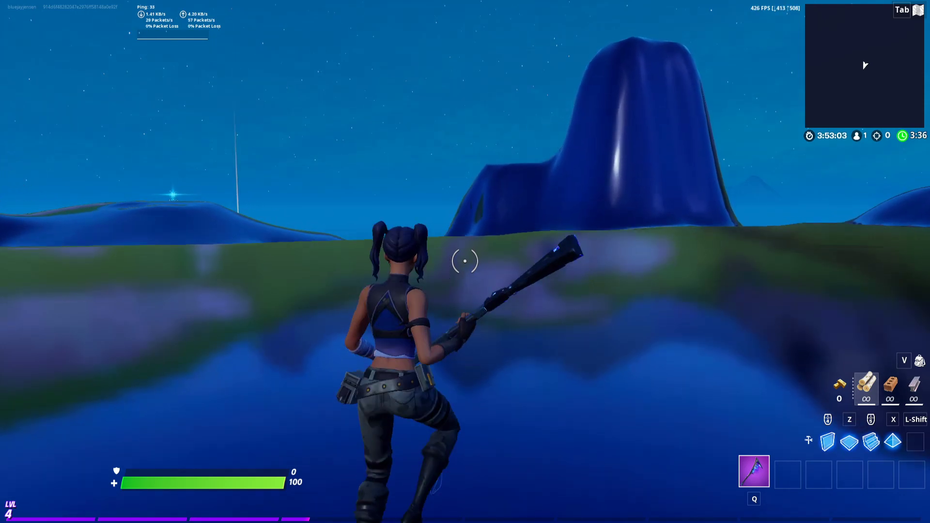
# Step: Scroll up and down through the Video settings graphics options
pyautogui.moveTo(465, 261)
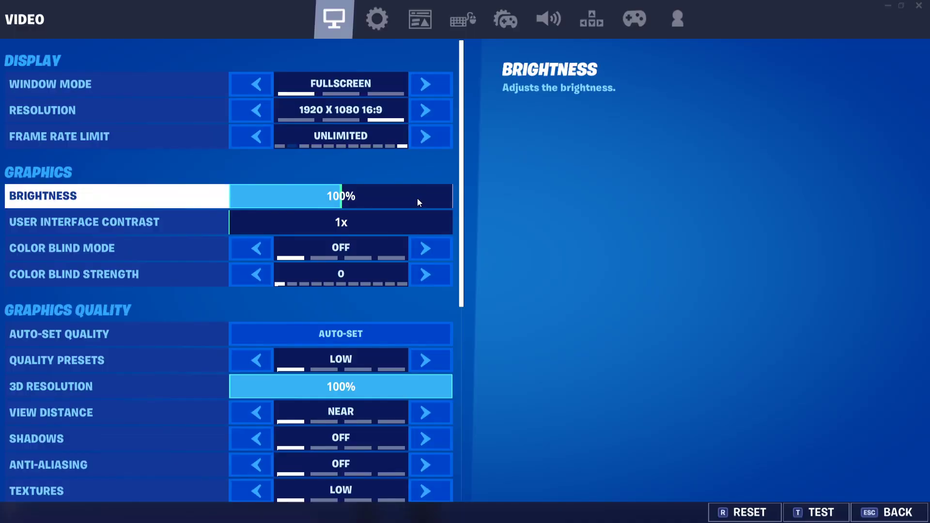
pyautogui.scroll(-6, 420, 185)
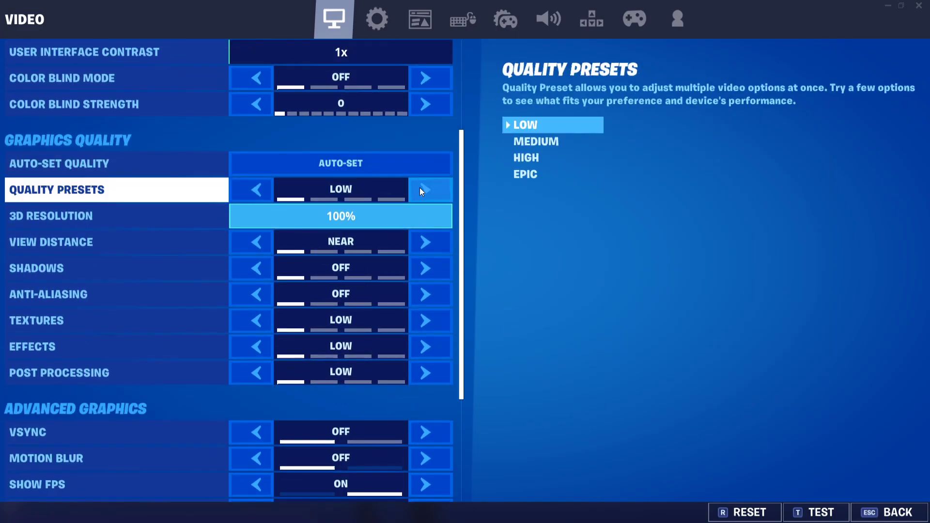
pyautogui.scroll(7, 424, 239)
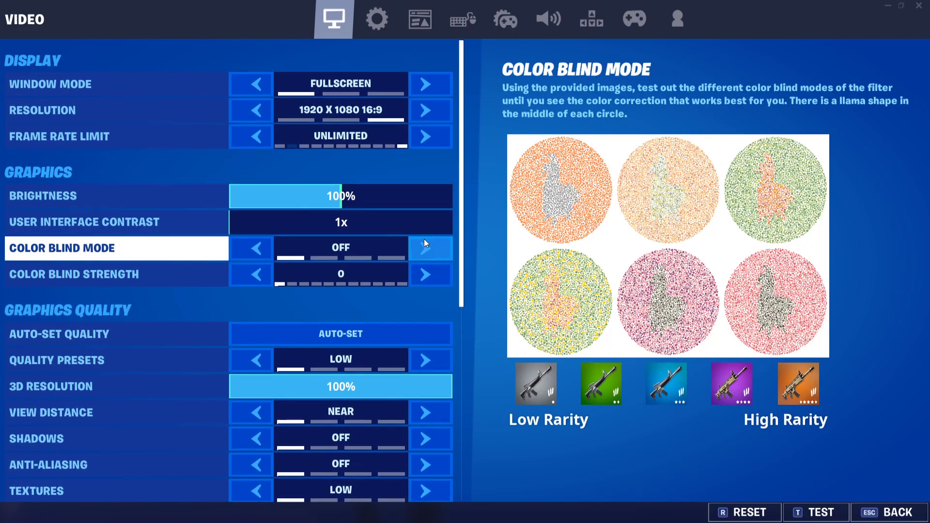
pyautogui.scroll(-6, 429, 319)
pyautogui.scroll(6, 430, 234)
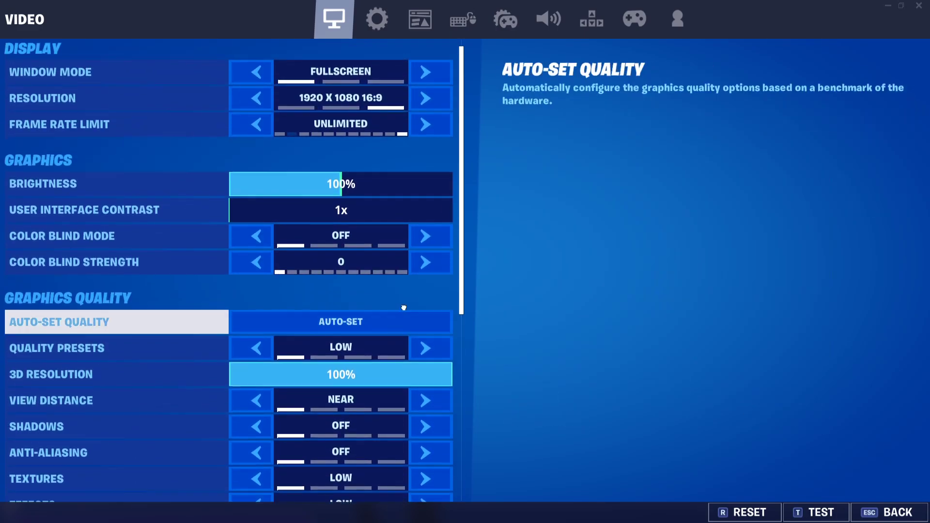
pyautogui.scroll(-4, 397, 281)
pyautogui.scroll(5, 376, 262)
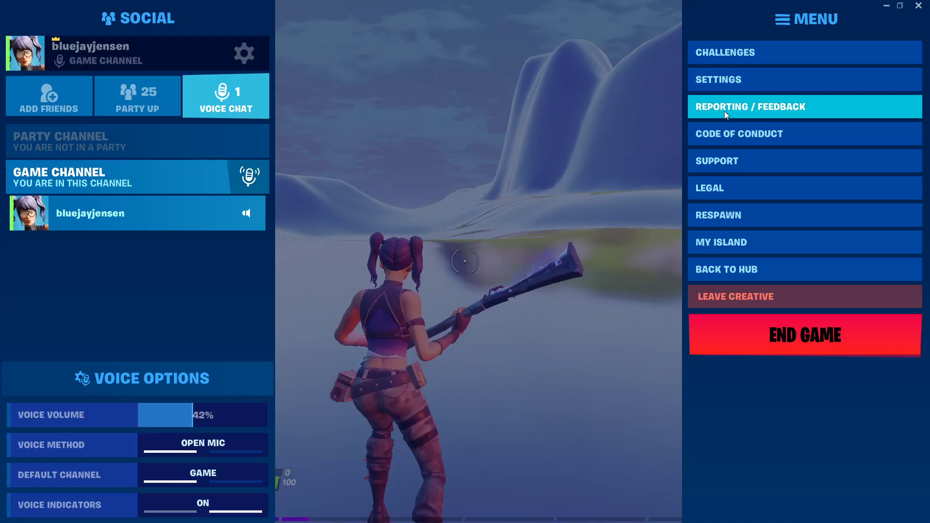
# Step: Resume play, run toward the distant hills, then return to the Video settings
pyautogui.click(746, 79)
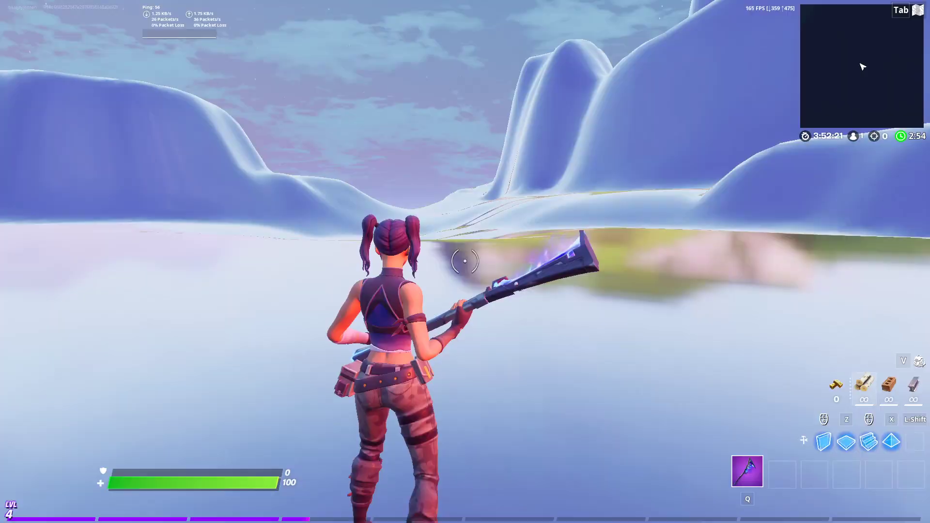
pyautogui.press('w')
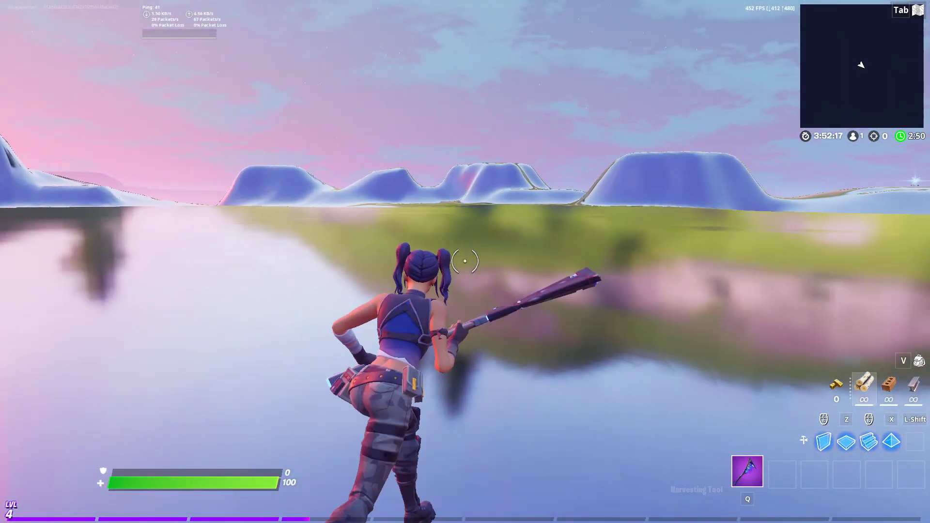
pyautogui.press('Escape')
pyautogui.click(720, 86)
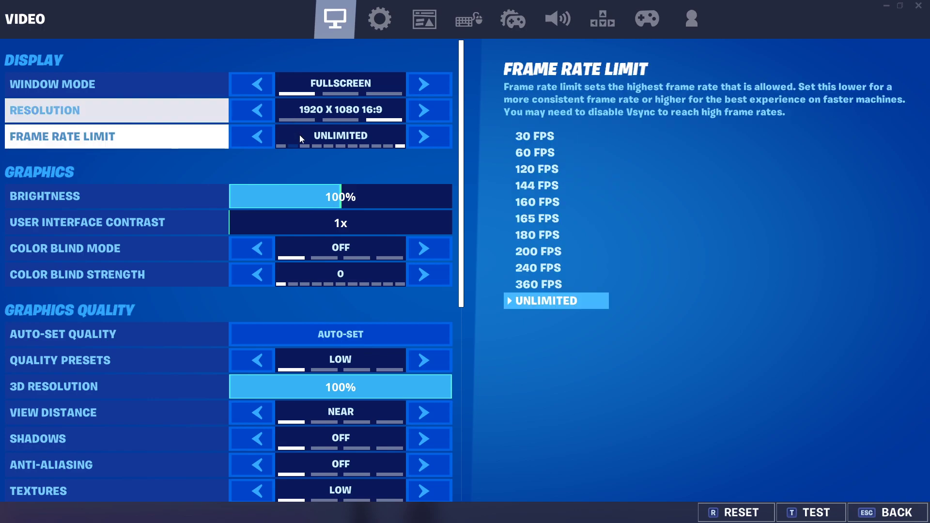
pyautogui.scroll(-2, 368, 203)
pyautogui.scroll(2, 368, 204)
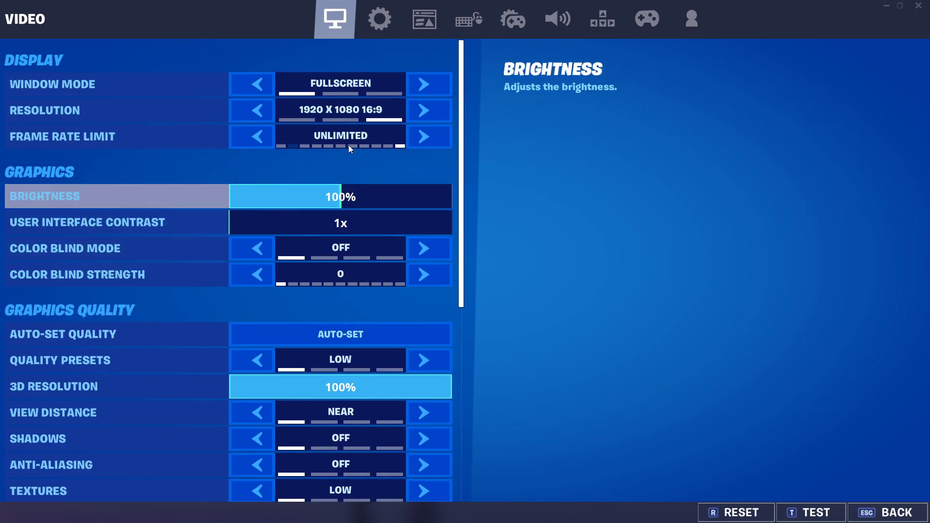
# Step: Lower Frame Rate Limit to 144 FPS, apply it and go back to play
pyautogui.click(261, 138)
pyautogui.click(261, 138)
pyautogui.click(261, 139)
pyautogui.click(260, 138)
pyautogui.click(261, 139)
pyautogui.click(261, 139)
pyautogui.click(261, 139)
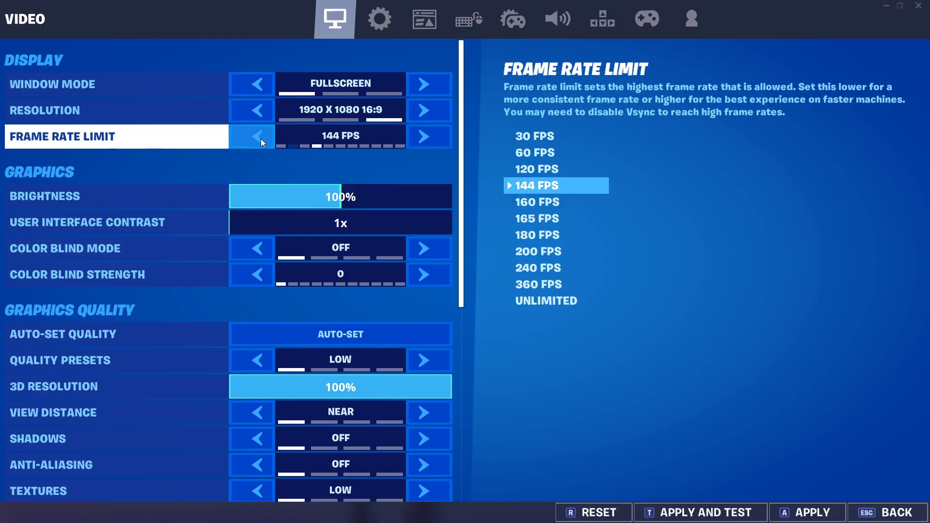
pyautogui.click(261, 139)
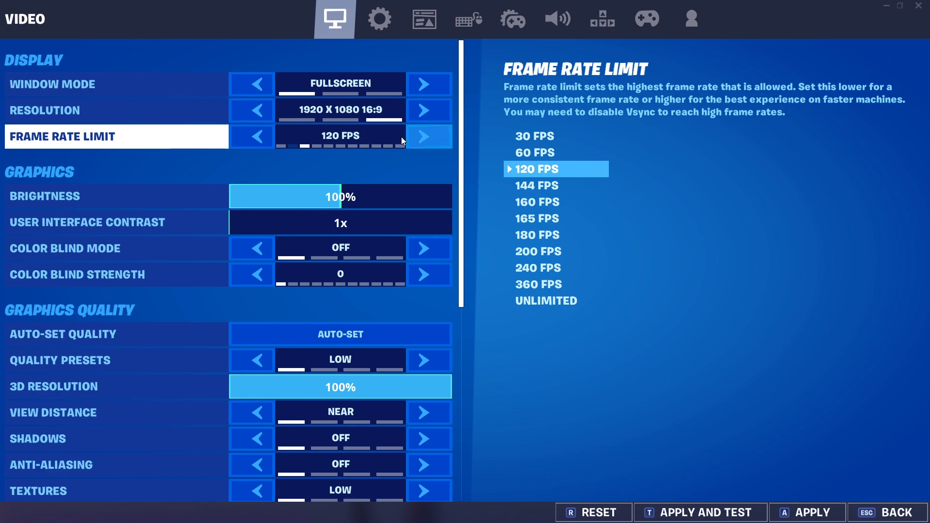
pyautogui.press('a')
pyautogui.press('Escape')
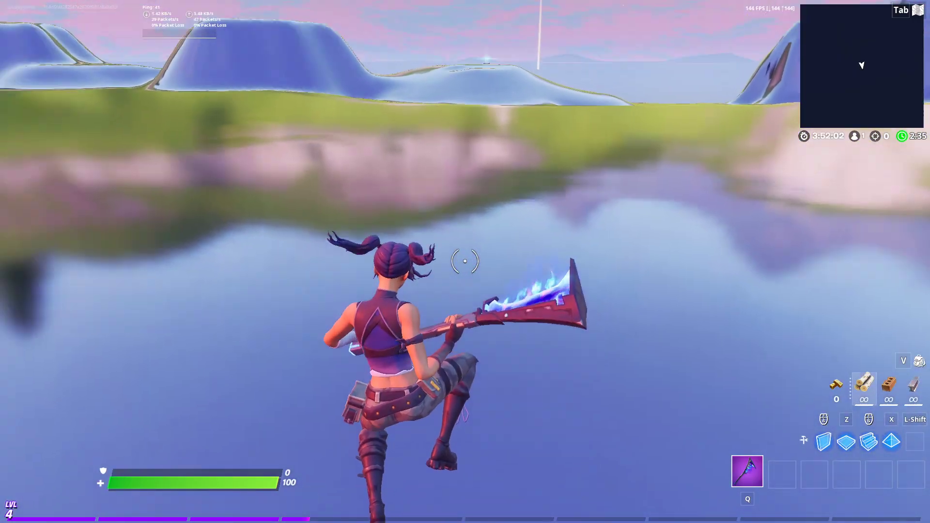
# Step: Recheck the Video settings, then run and jump across the lake to test the frame rate
pyautogui.press('Escape')
pyautogui.click(713, 107)
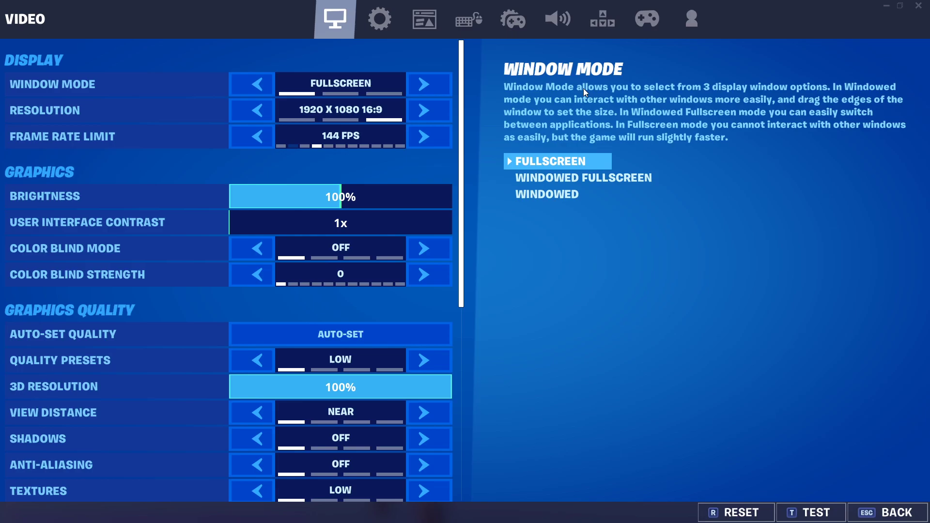
pyautogui.press('Escape')
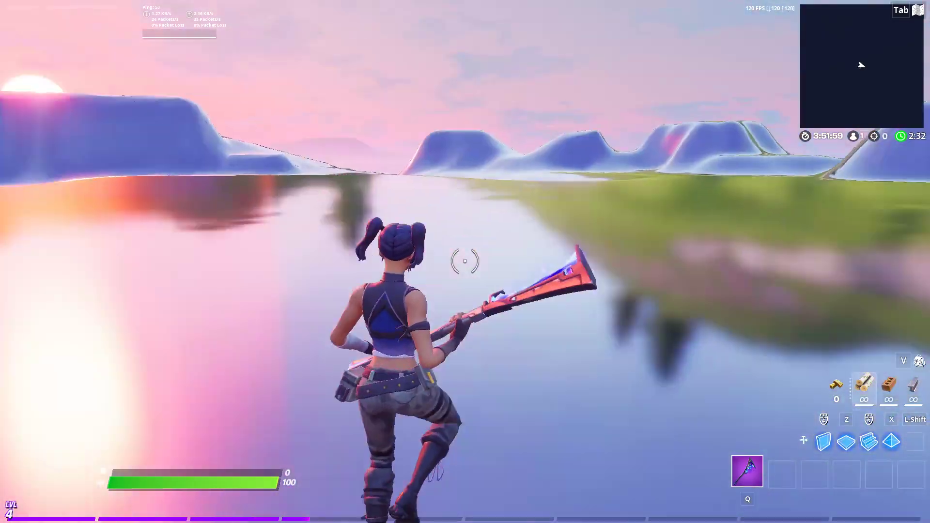
pyautogui.press('w')
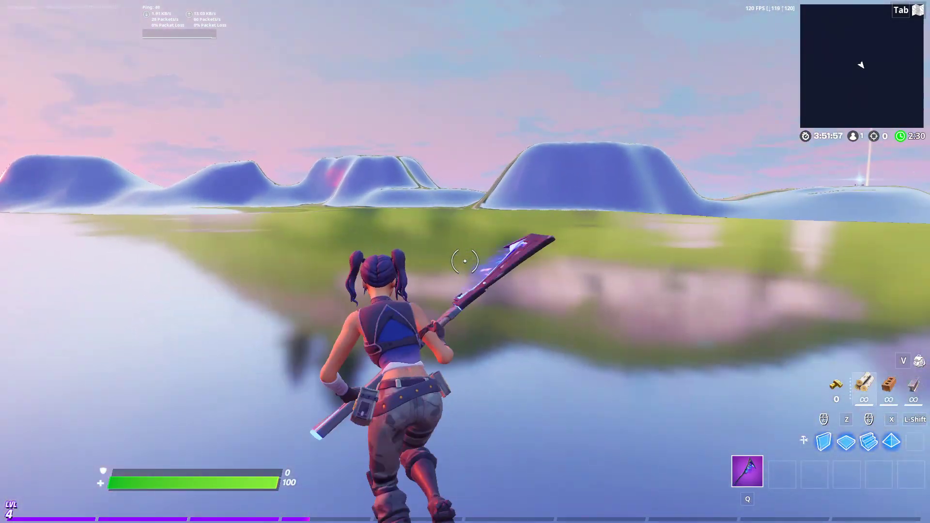
pyautogui.press('space')
pyautogui.press('space')
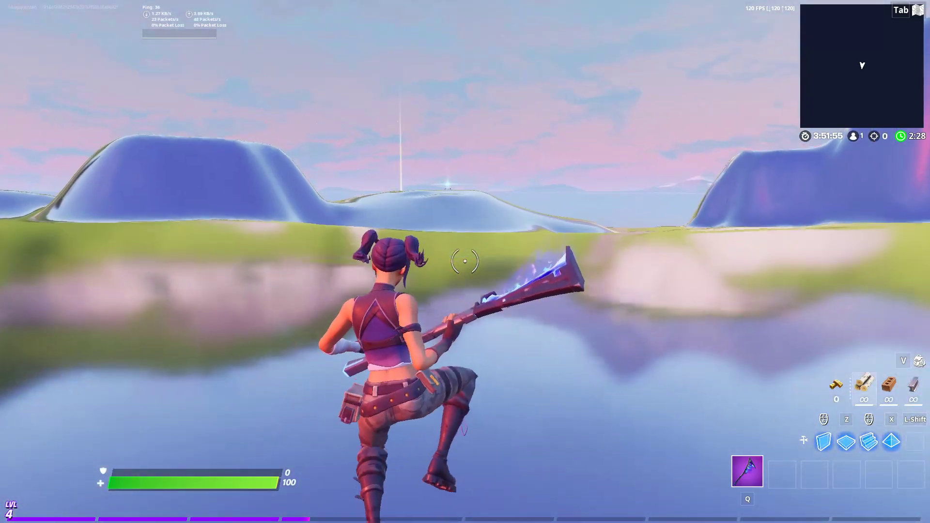
# Step: Set the frame rate limit to 144 FPS and test it while crouching and standing
pyautogui.press('Escape')
pyautogui.click(703, 88)
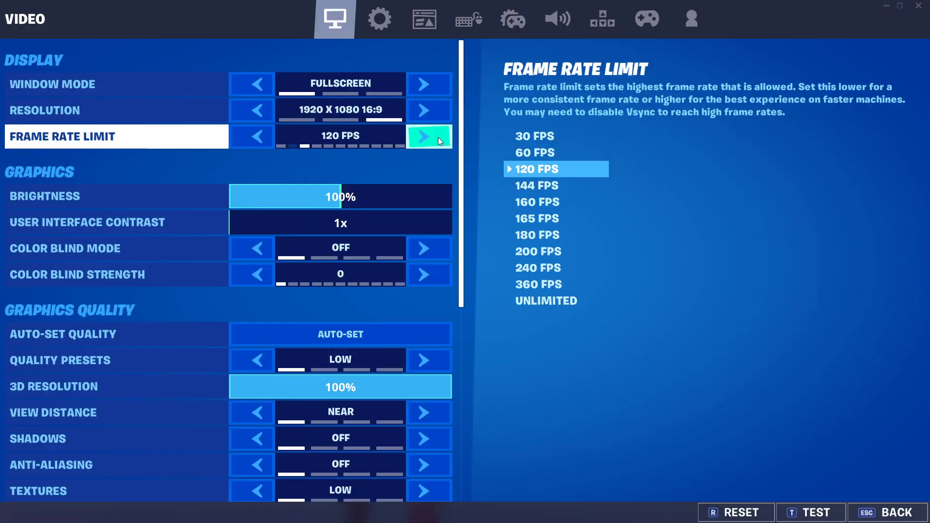
pyautogui.press('Escape')
pyautogui.press('ctrl')
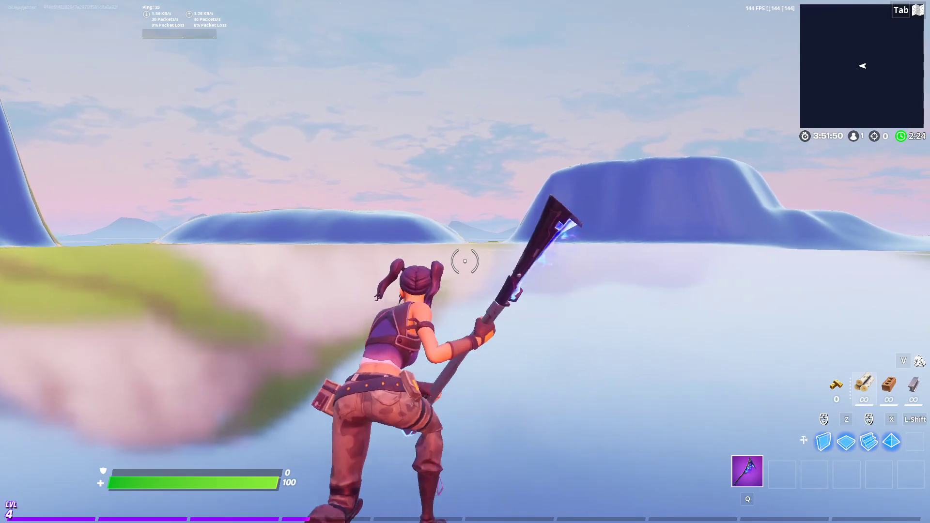
pyautogui.press('ctrl')
# Step: Reopen and close the Video settings several times, leaving them open at the end
pyautogui.press('Escape')
pyautogui.click(727, 79)
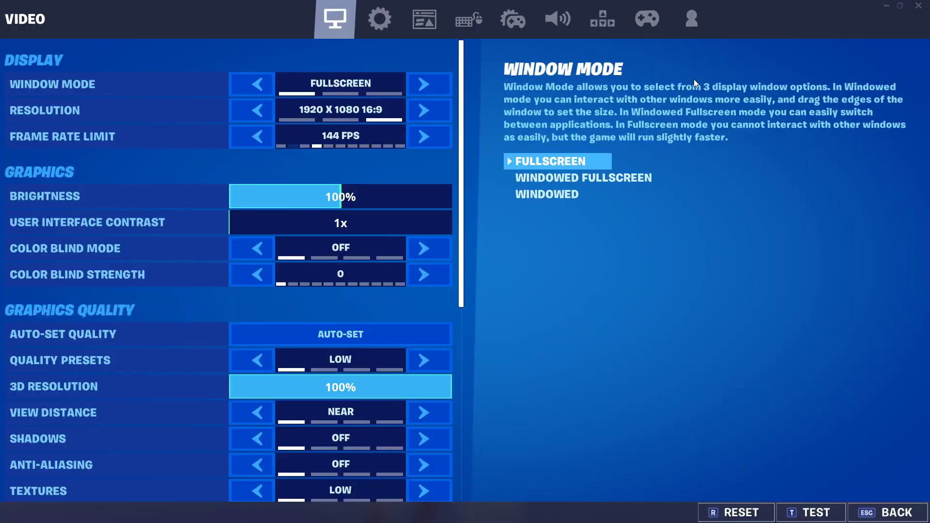
pyautogui.press('Escape')
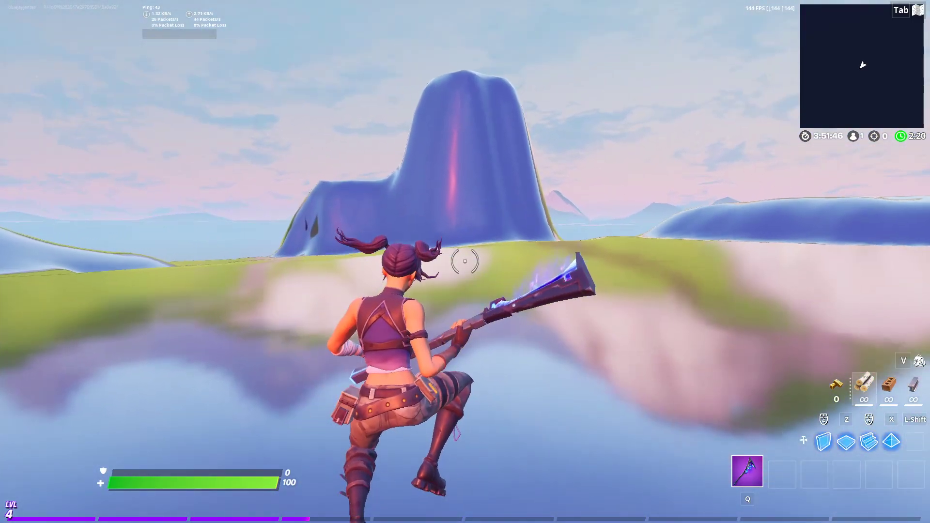
pyautogui.press('Escape')
pyautogui.click(727, 79)
pyautogui.press('Escape')
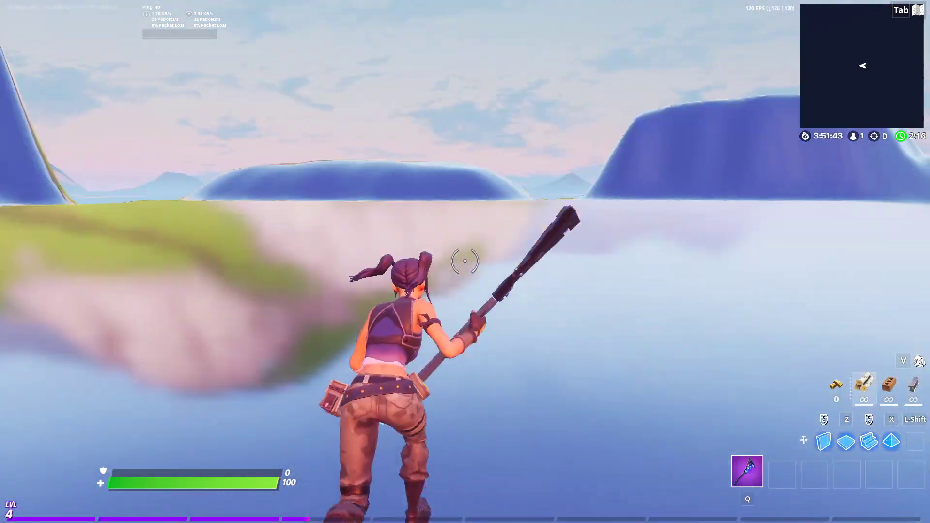
pyautogui.press('Escape')
pyautogui.click(727, 78)
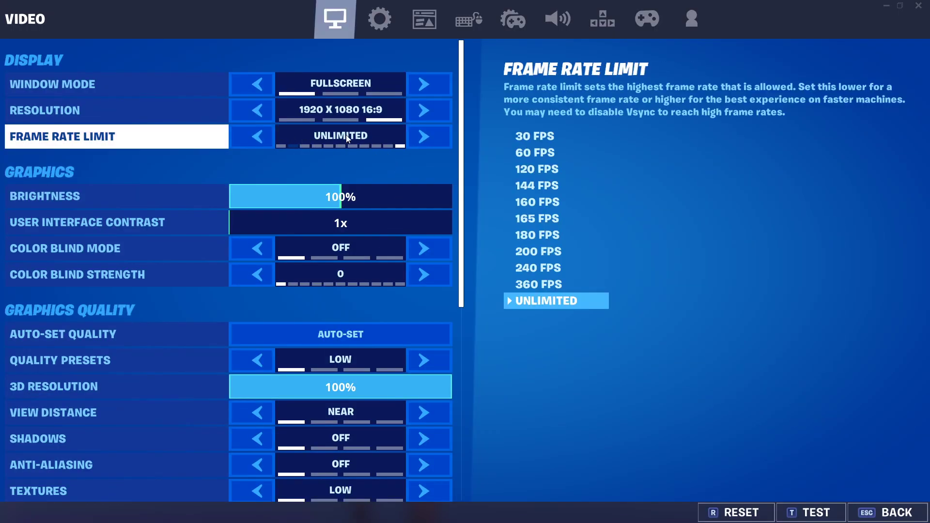
pyautogui.press('Escape')
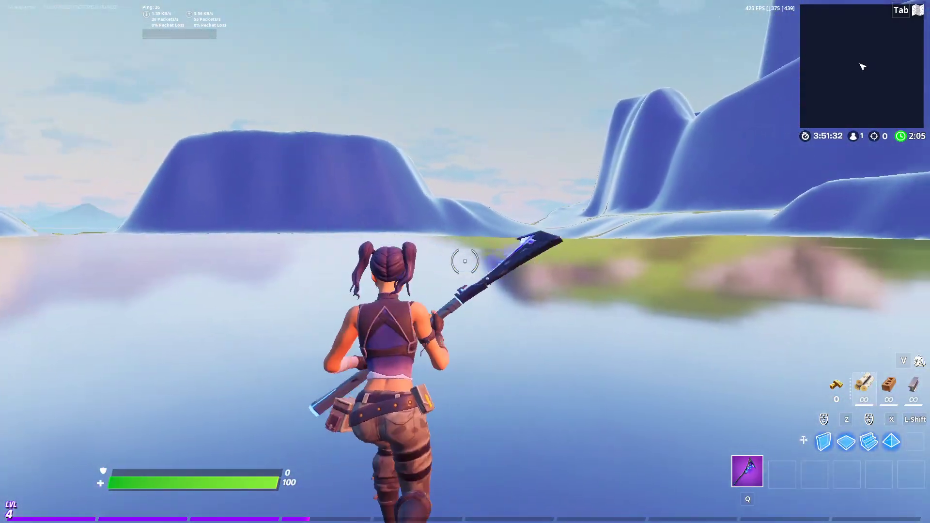
pyautogui.press('Escape')
pyautogui.click(727, 137)
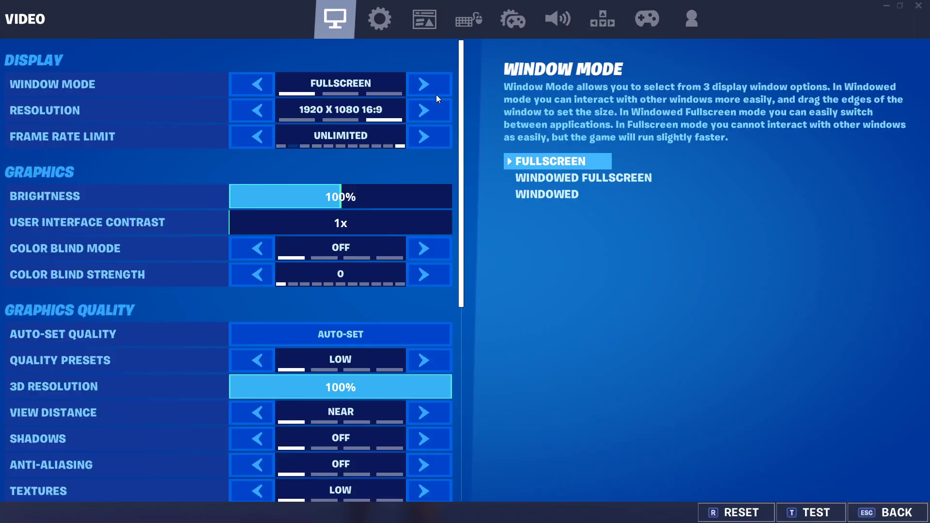
# Step: Step Frame Rate Limit down, back up to 360 FPS, then down to 144 FPS
pyautogui.click(262, 135)
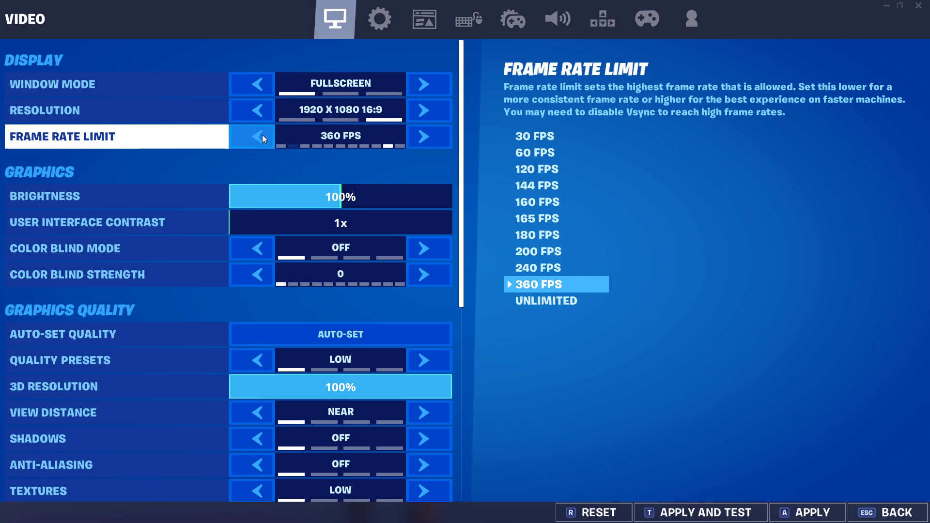
pyautogui.click(263, 134)
pyautogui.click(263, 135)
pyautogui.click(432, 135)
pyautogui.click(432, 136)
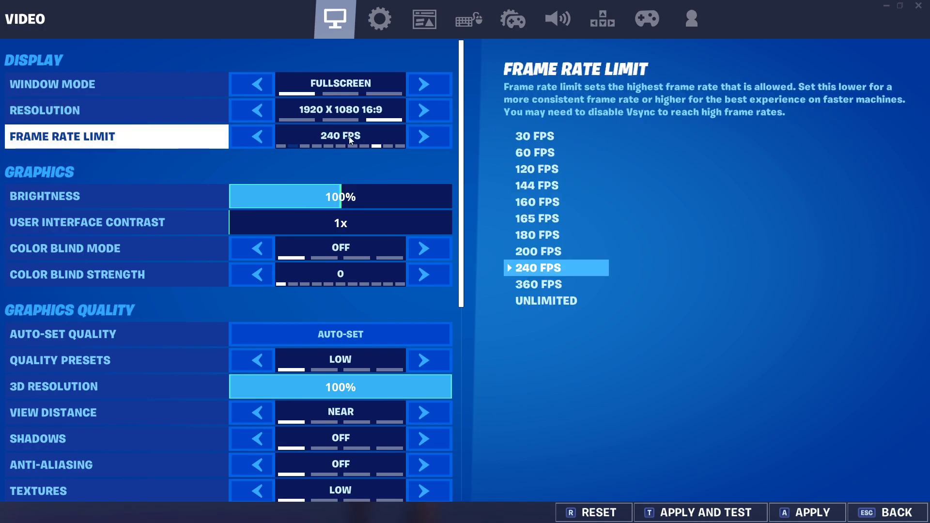
pyautogui.click(442, 136)
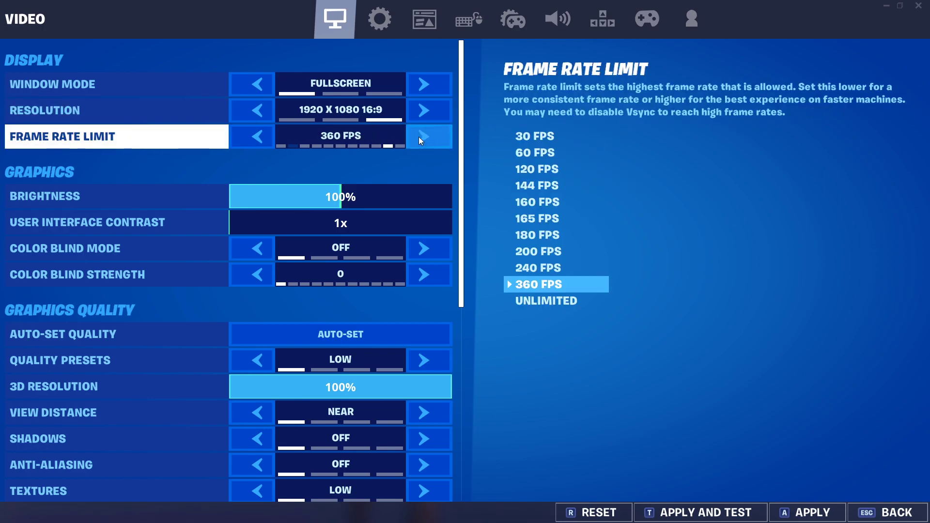
pyautogui.click(266, 136)
pyautogui.click(266, 135)
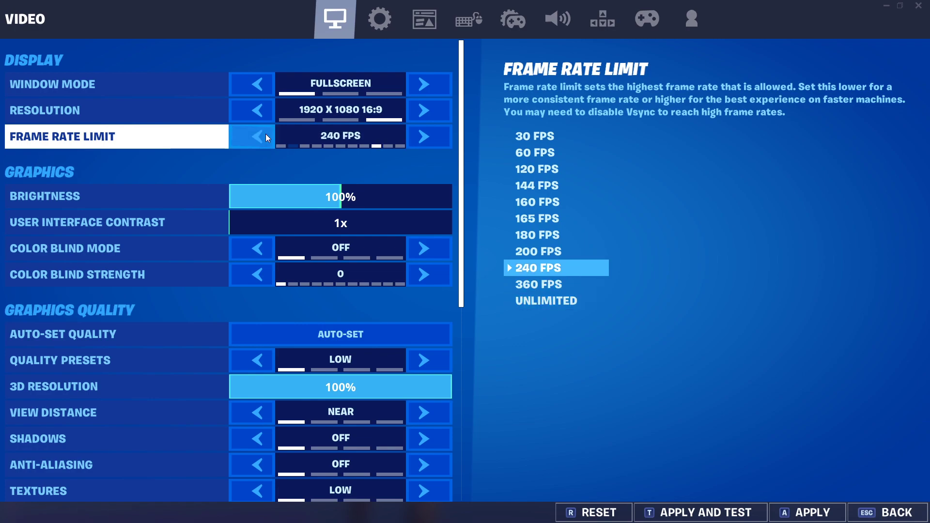
pyautogui.click(266, 135)
pyautogui.click(265, 135)
pyautogui.click(266, 136)
pyautogui.click(266, 135)
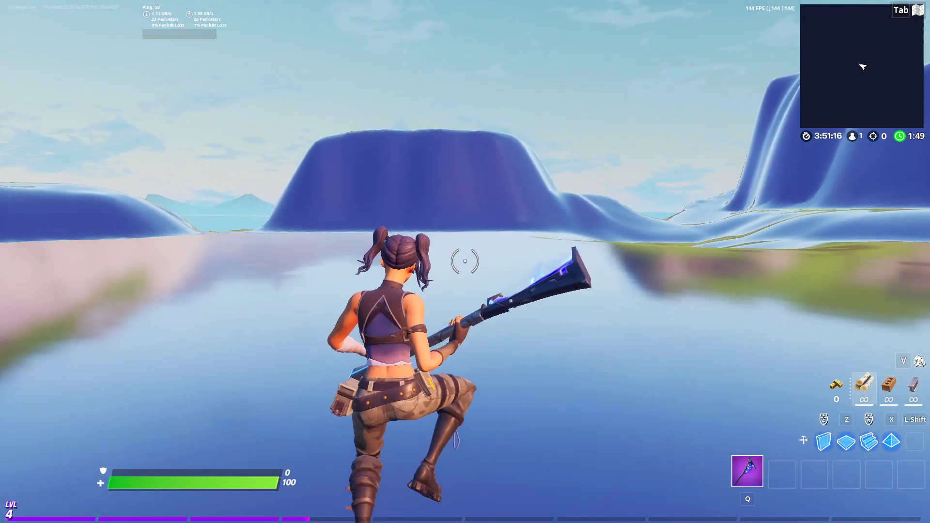
# Step: Drop 3D Resolution from 100% to 25%, apply it, and view the game
pyautogui.press('Escape')
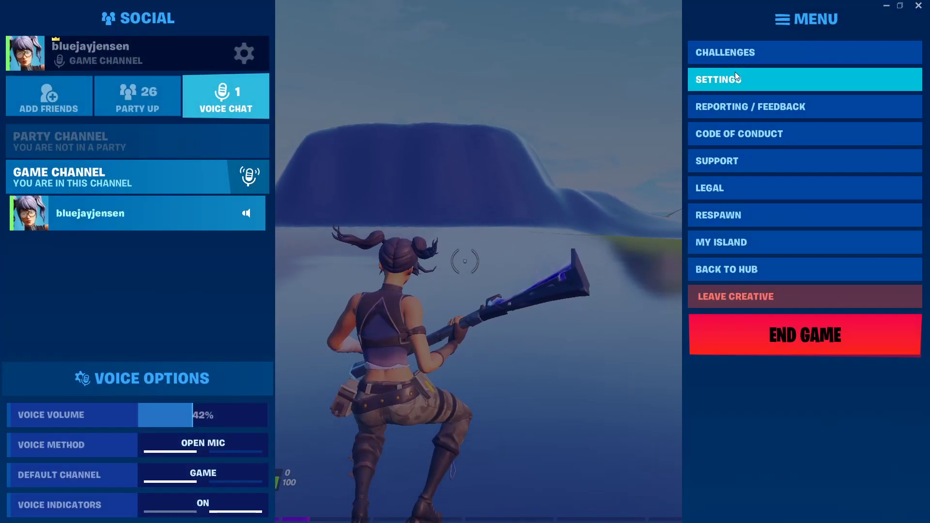
pyautogui.click(736, 77)
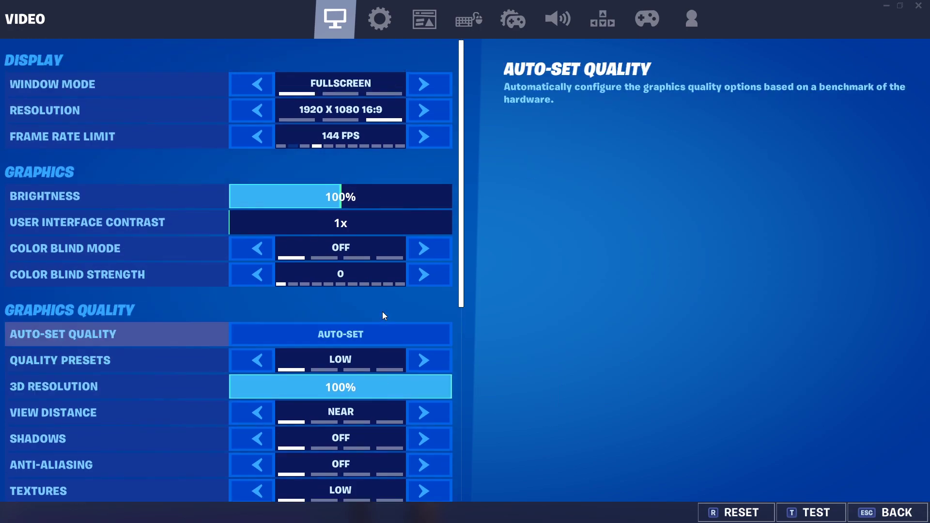
pyautogui.scroll(-1, 382, 314)
pyautogui.scroll(-3, 427, 203)
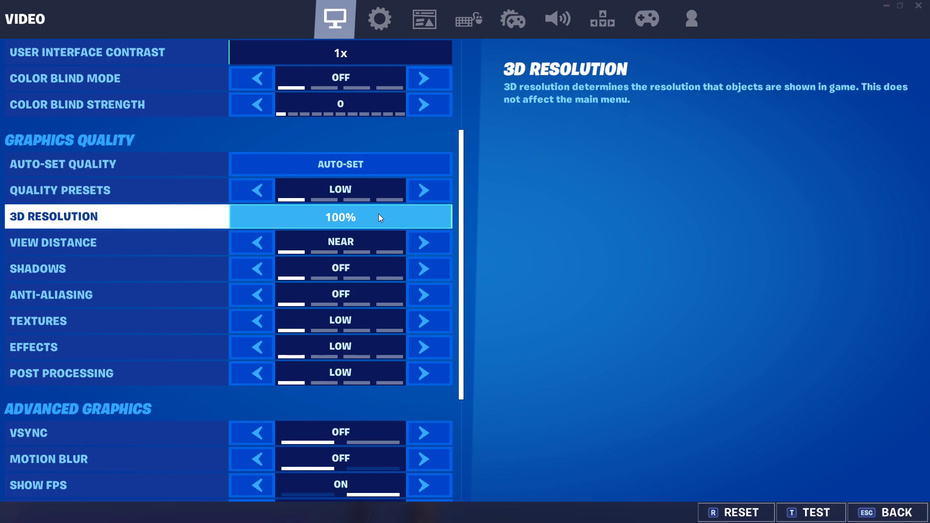
pyautogui.moveTo(379, 215); pyautogui.dragTo(238, 217)
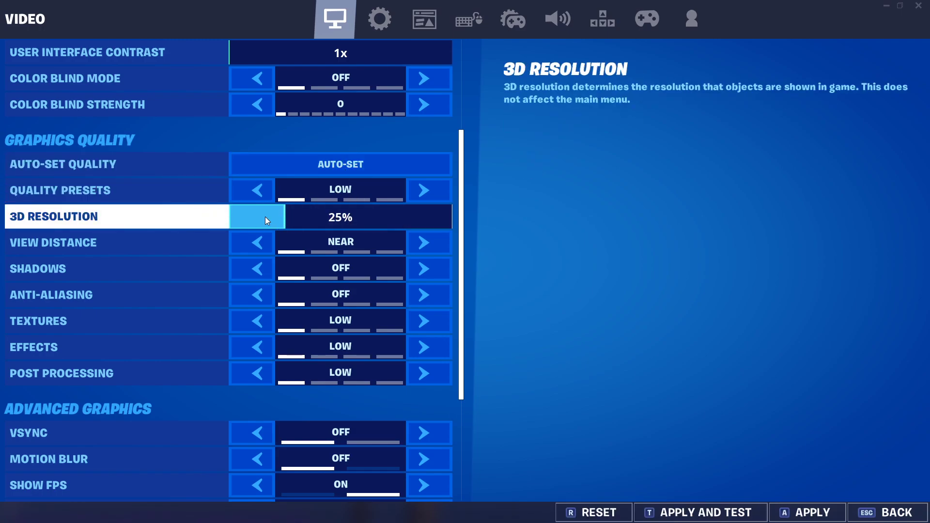
pyautogui.press('a')
pyautogui.press('Escape')
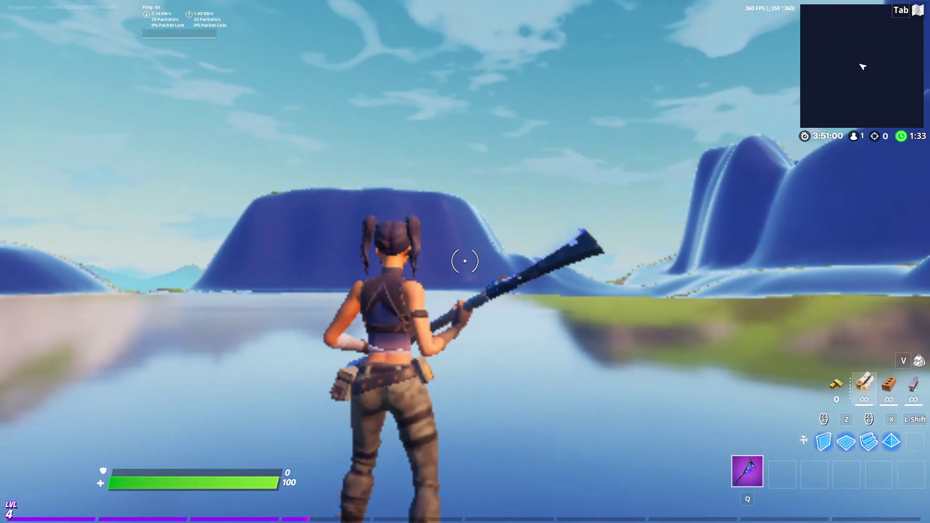
# Step: Raise 3D Resolution back to 100% and apply it
pyautogui.press('Escape')
pyautogui.click(769, 86)
pyautogui.scroll(-5, 359, 267)
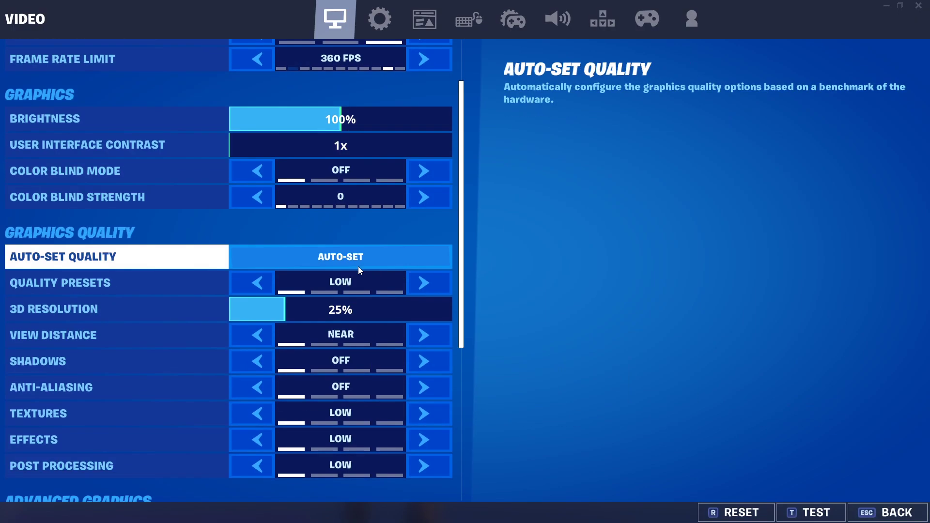
pyautogui.moveTo(302, 224); pyautogui.dragTo(522, 235)
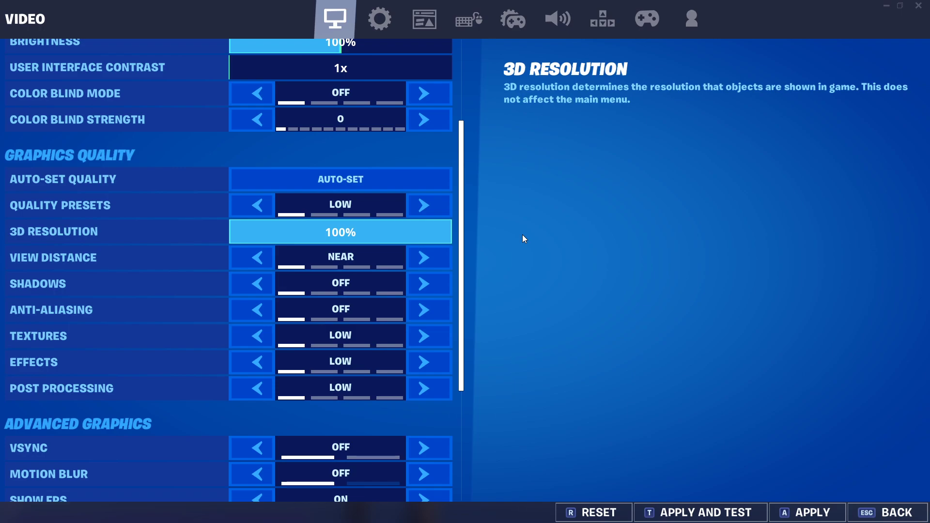
pyautogui.press('a')
pyautogui.press('Escape')
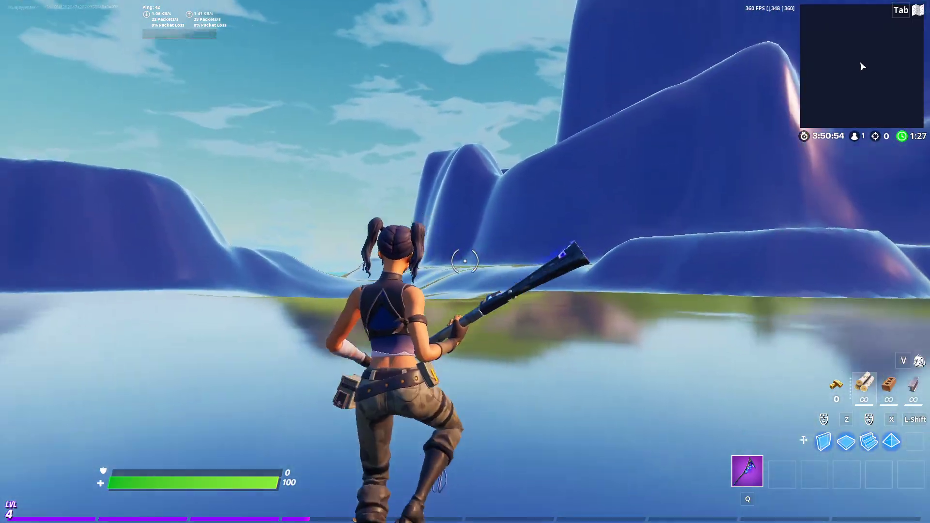
# Step: Adjust the 3D Resolution slider once more, ending at 100%
pyautogui.press('Escape')
pyautogui.click(769, 81)
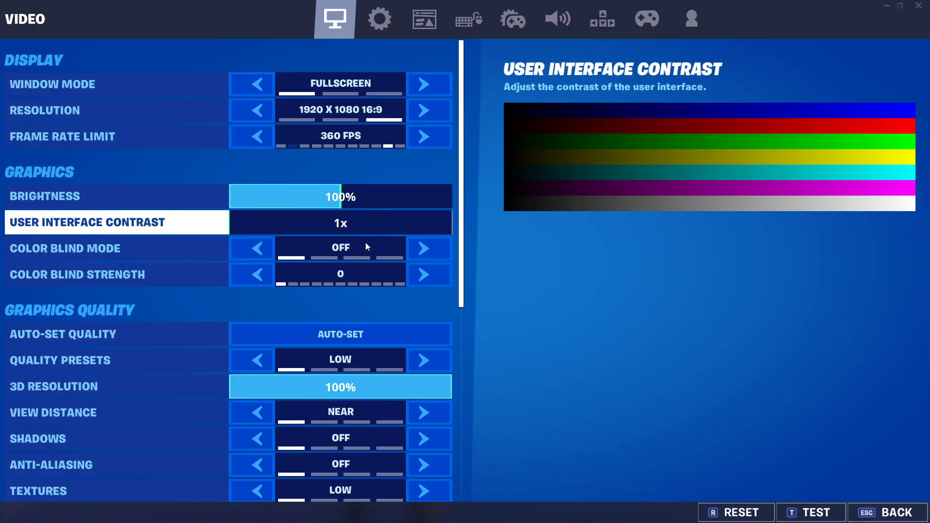
pyautogui.scroll(-5, 381, 322)
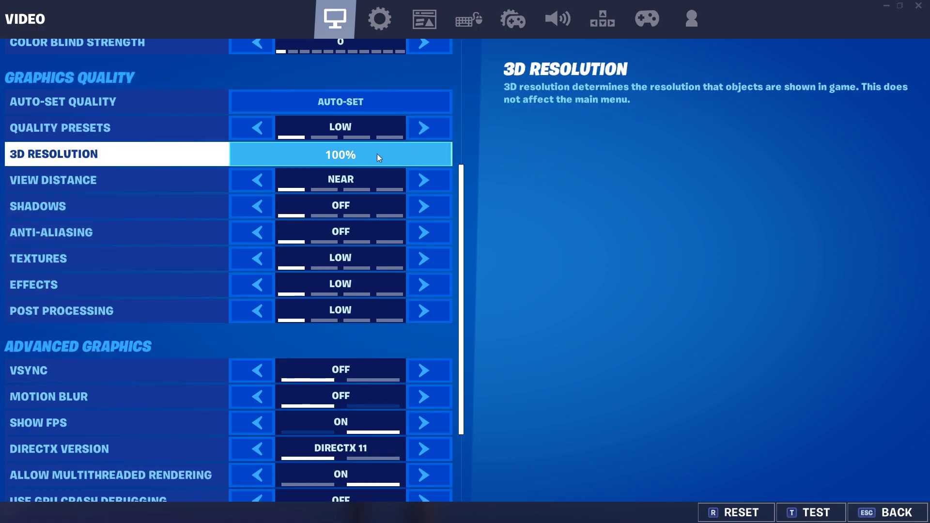
pyautogui.moveTo(412, 155); pyautogui.dragTo(546, 159)
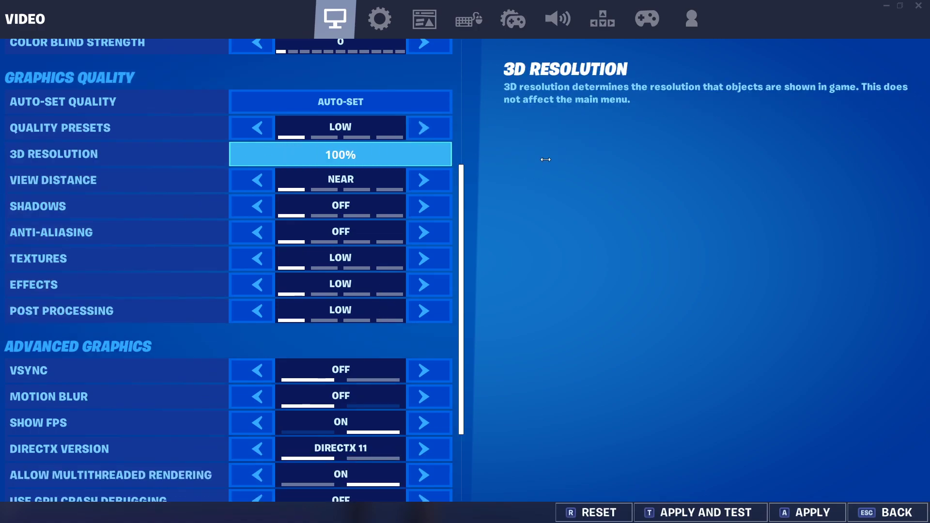
# Step: Raise View Distance to EPIC and apply it, switching the quality preset to Custom
pyautogui.scroll(-1, 441, 194)
pyautogui.scroll(1, 400, 216)
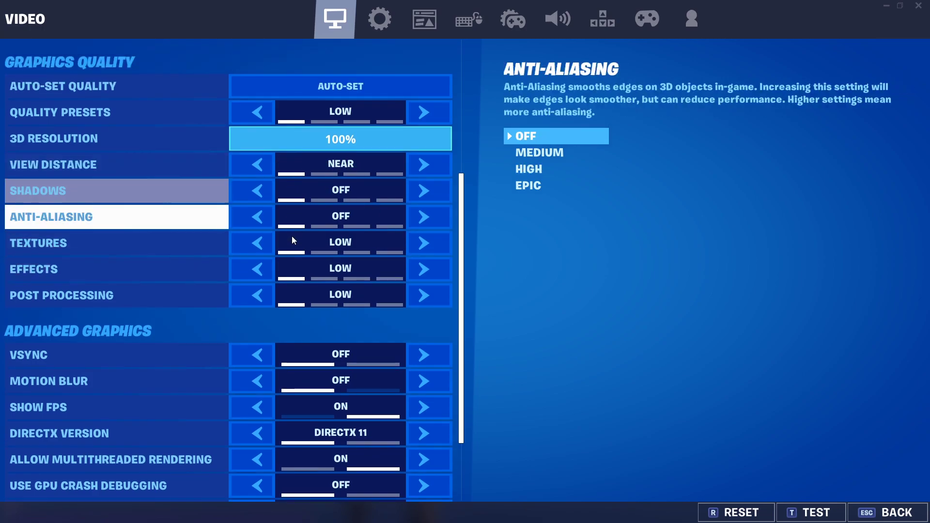
pyautogui.click(434, 164)
pyautogui.click(434, 164)
pyautogui.click(435, 164)
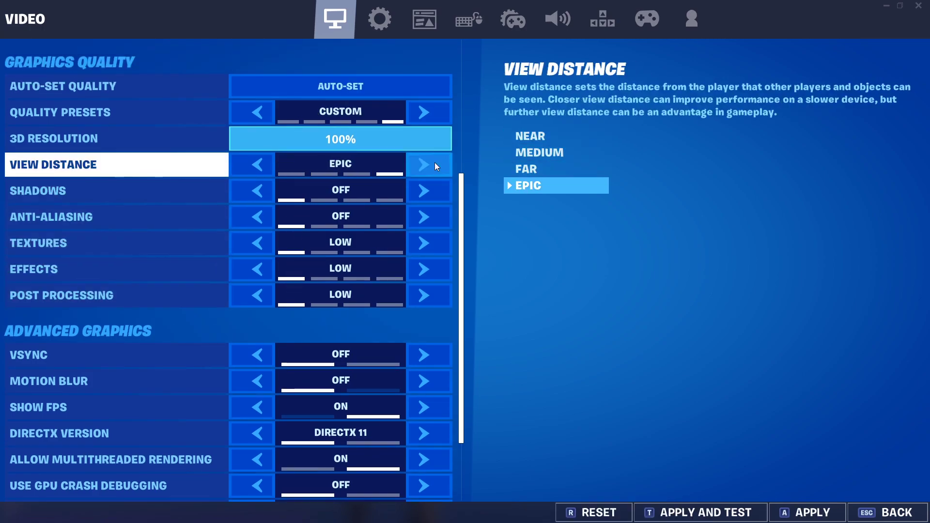
pyautogui.press('a')
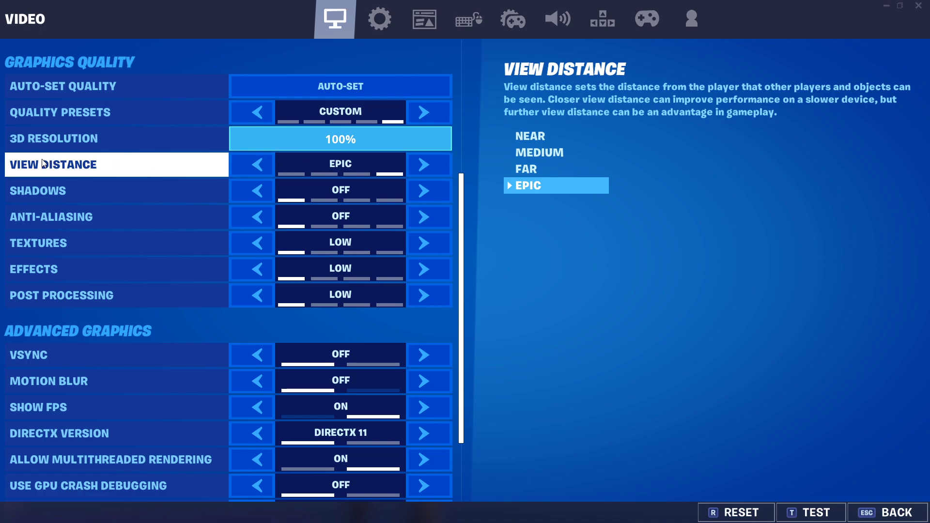
pyautogui.scroll(1, 417, 178)
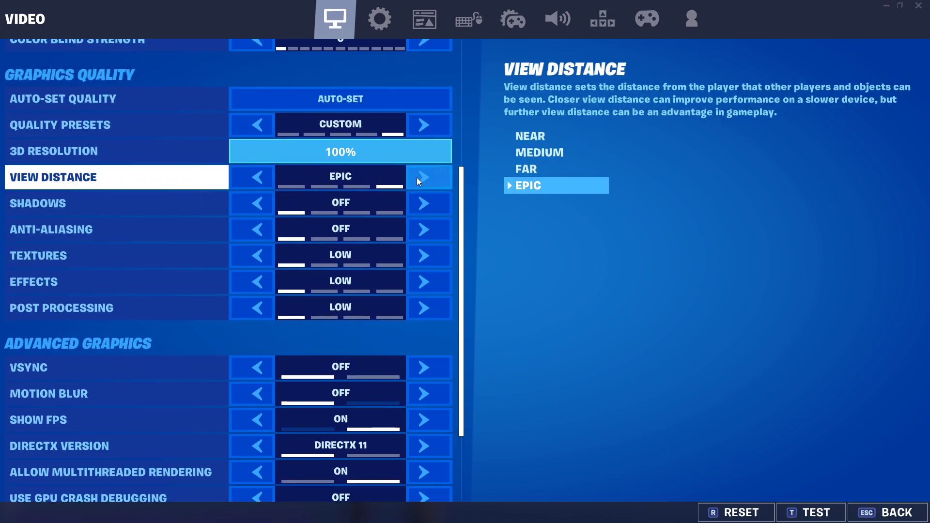
pyautogui.scroll(-2, 417, 177)
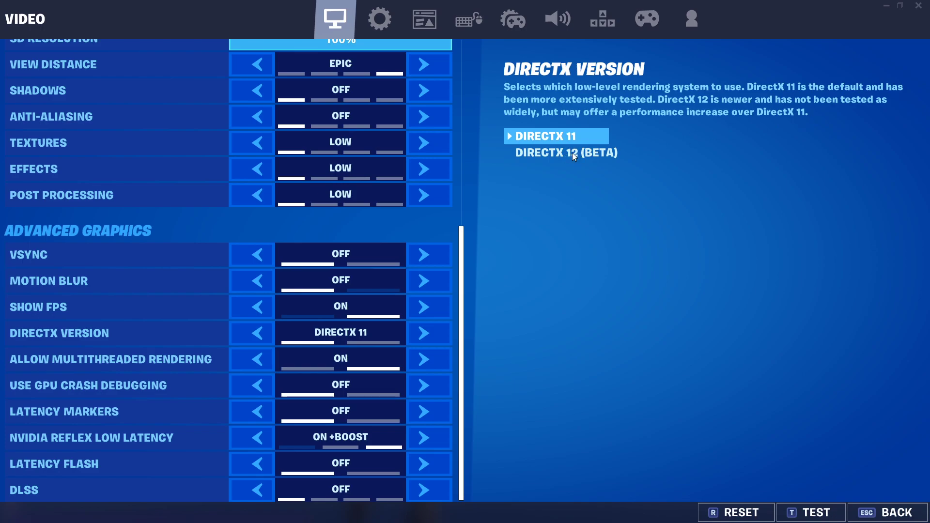
# Step: Select DirectX 12, confirm the restart notice, and reopen Video settings to check it
pyautogui.click(425, 332)
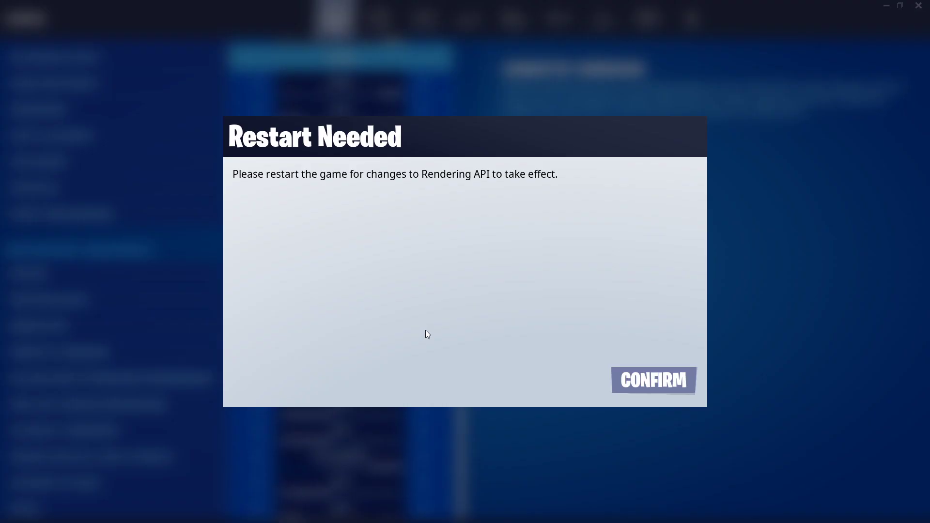
pyautogui.click(645, 380)
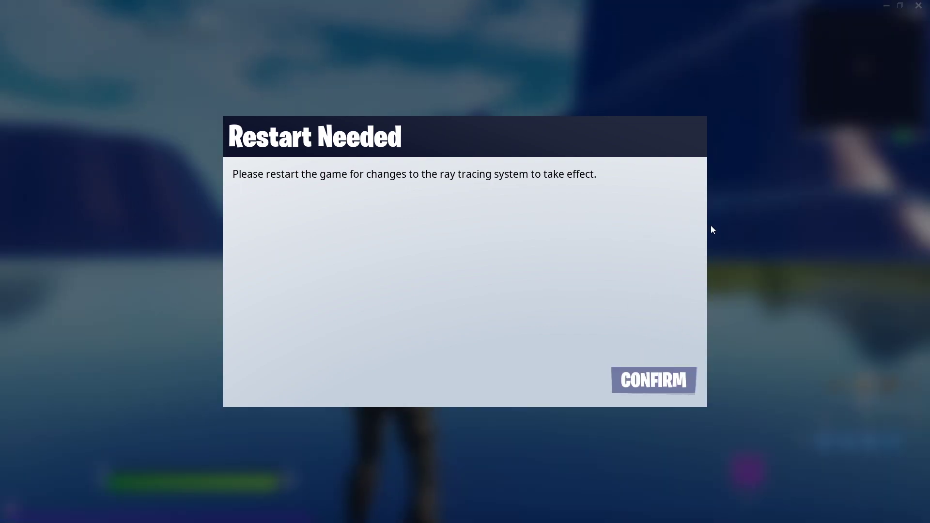
pyautogui.press('Escape')
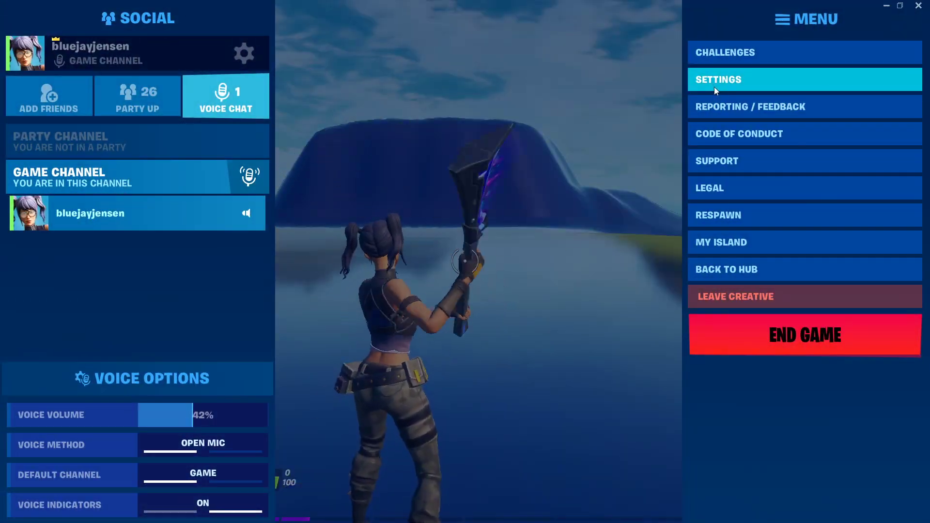
pyautogui.click(714, 86)
# Step: Leave the settings briefly, then return to the Video settings
pyautogui.scroll(-5, 362, 317)
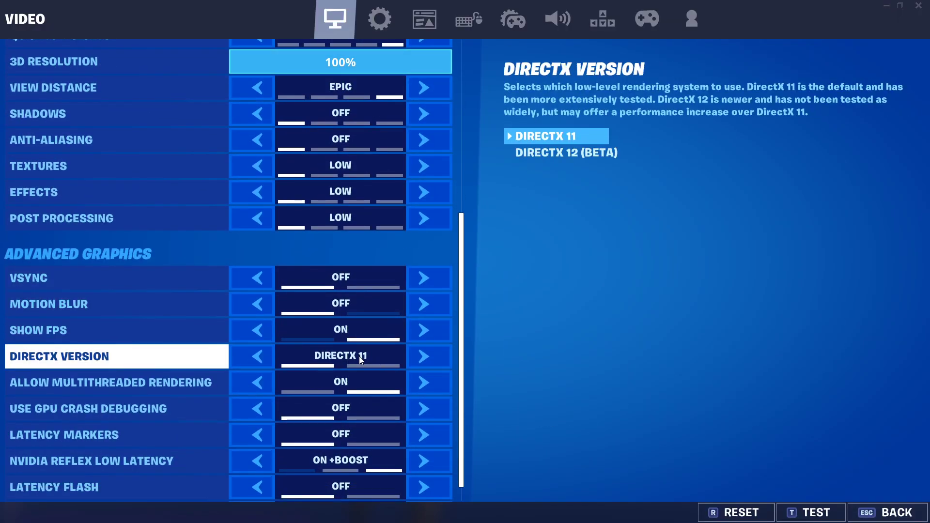
pyautogui.press('Escape')
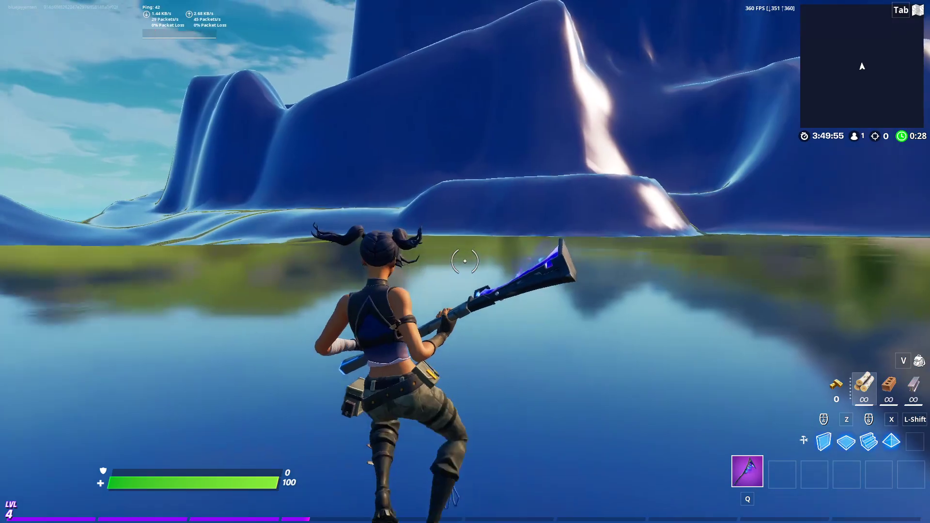
pyautogui.press('Escape')
pyautogui.click(720, 83)
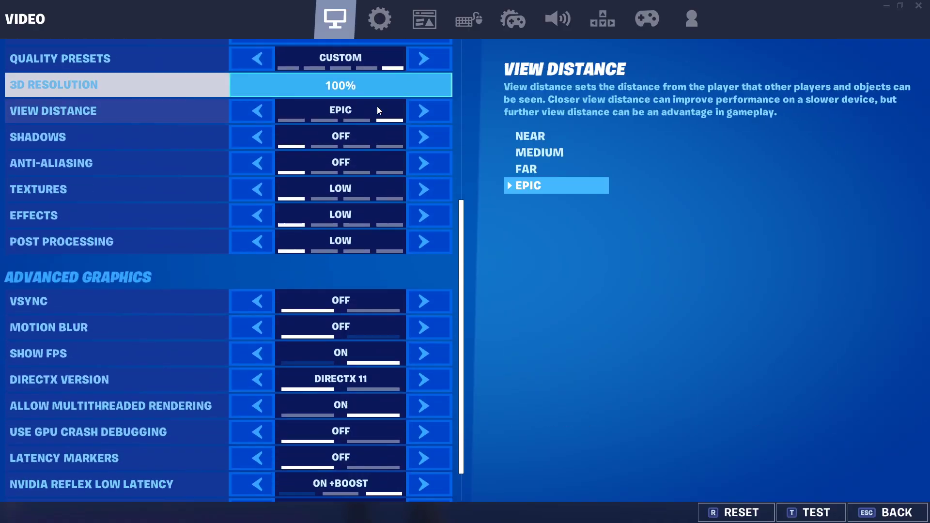
# Step: Scroll to Advanced Graphics to review multithreaded rendering, VSync, Motion Blur, Show FPS and DirectX
pyautogui.scroll(-3, 365, 327)
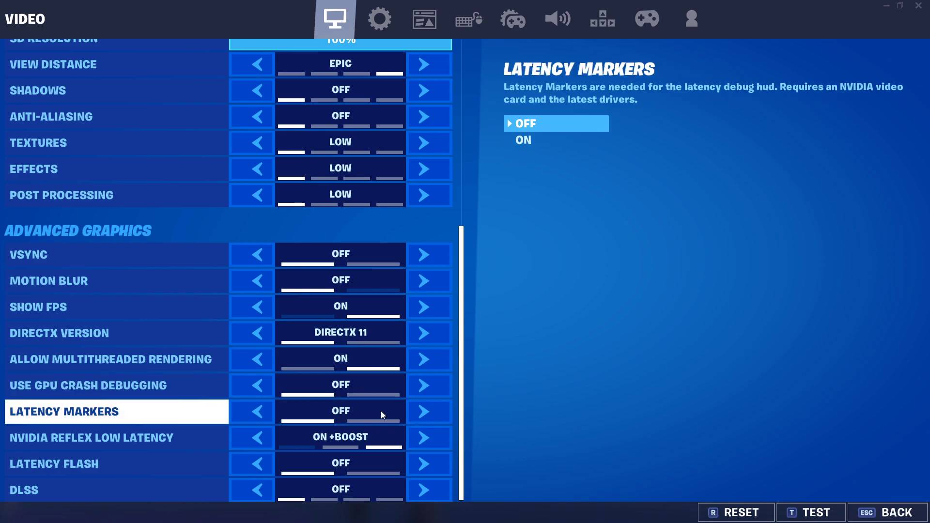
pyautogui.scroll(-1, 332, 411)
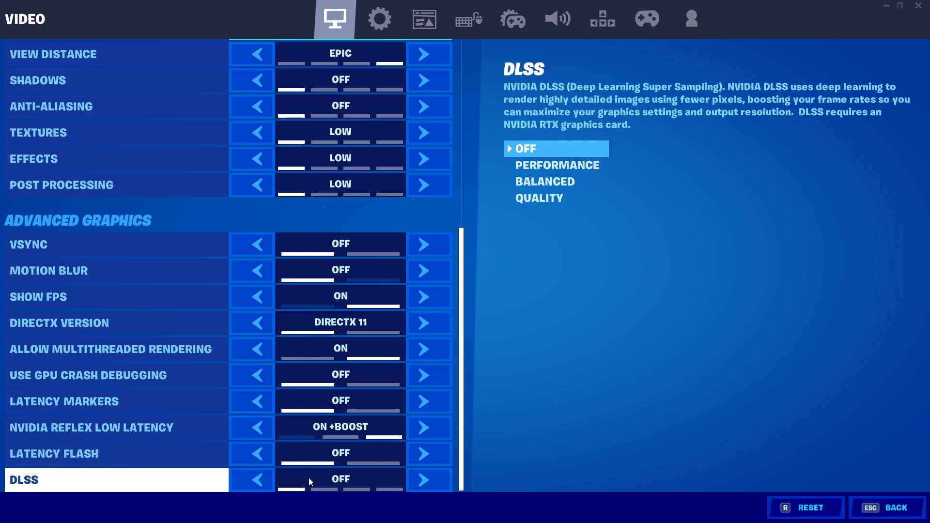
pyautogui.scroll(2, 411, 408)
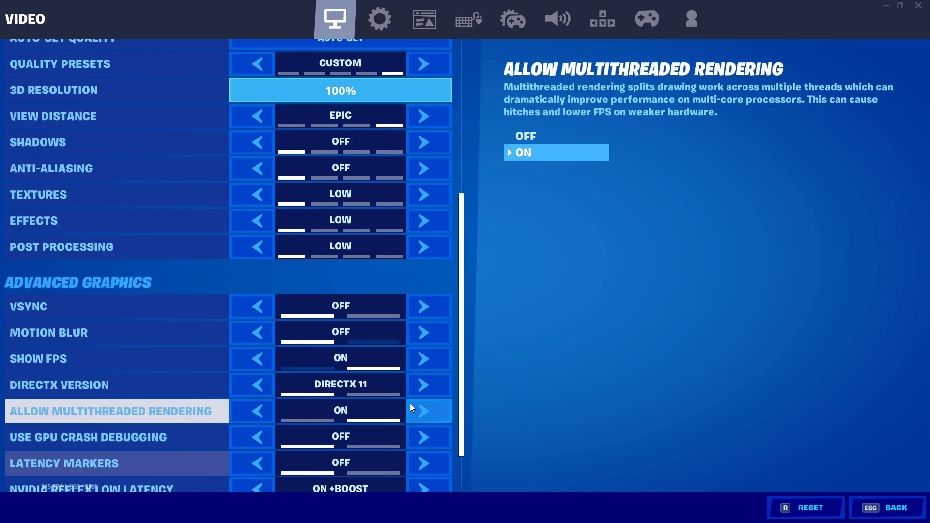
# Step: Scroll back up and close the Video settings to return to the lobby
pyautogui.scroll(1, 411, 408)
pyautogui.press('Escape')
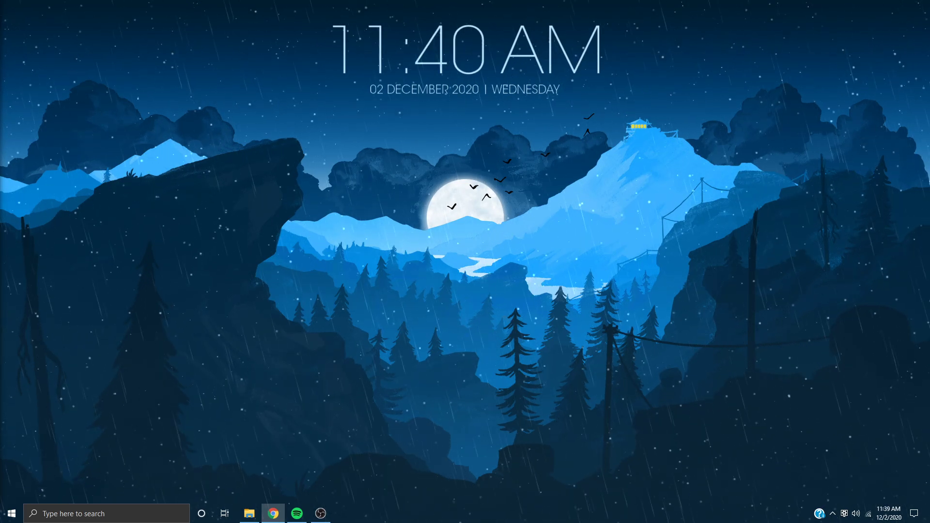
# Step: Search Windows for 'gaming' and dismiss the OMEN Gaming Hub that appears
pyautogui.press('super+i')
pyautogui.click(759, 37)
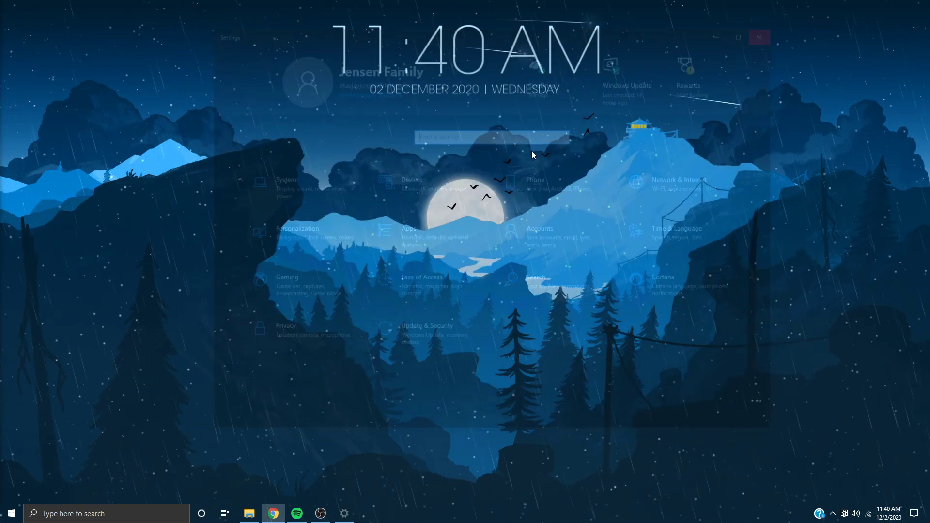
pyautogui.press('super')
pyautogui.write('gaming')
pyautogui.press('Escape')
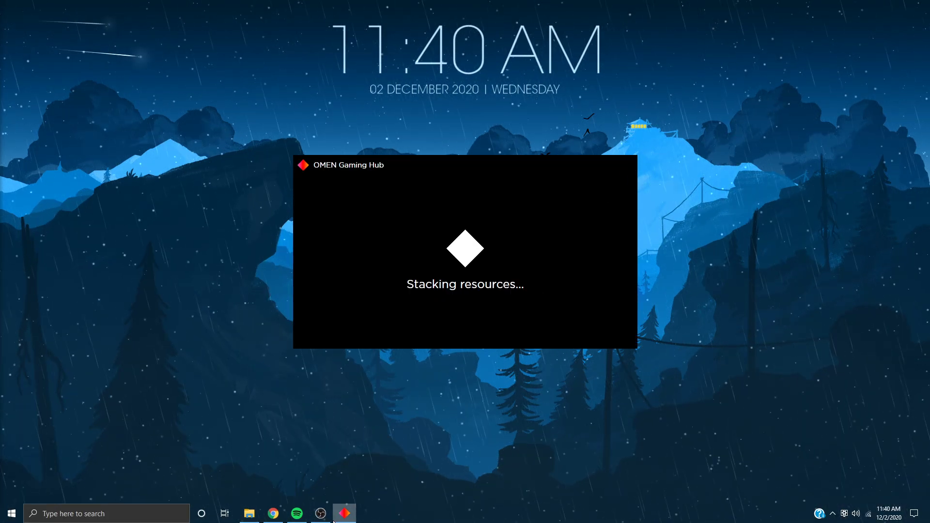
pyautogui.rightClick(334, 521)
pyautogui.click(332, 494)
# Step: Launch the Settings app and go to its Gaming section
pyautogui.click(12, 515)
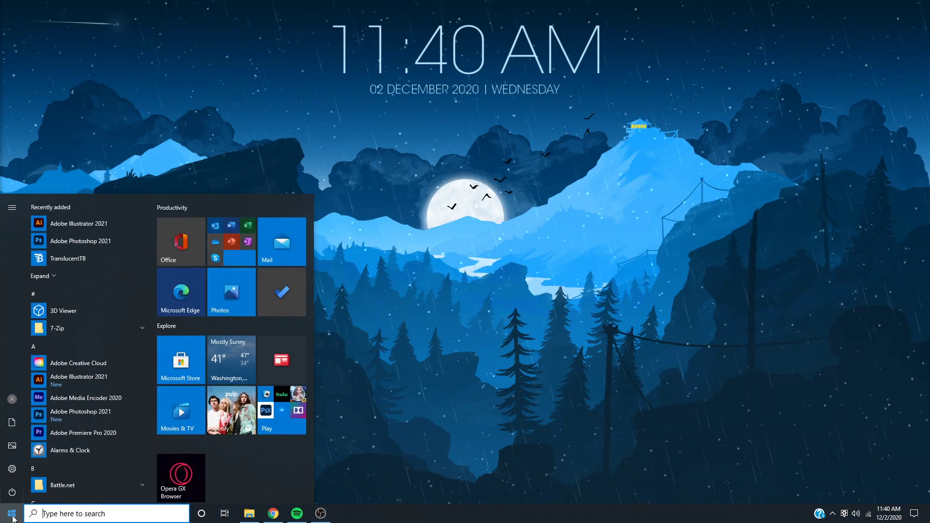
pyautogui.write('settings')
pyautogui.press('Return')
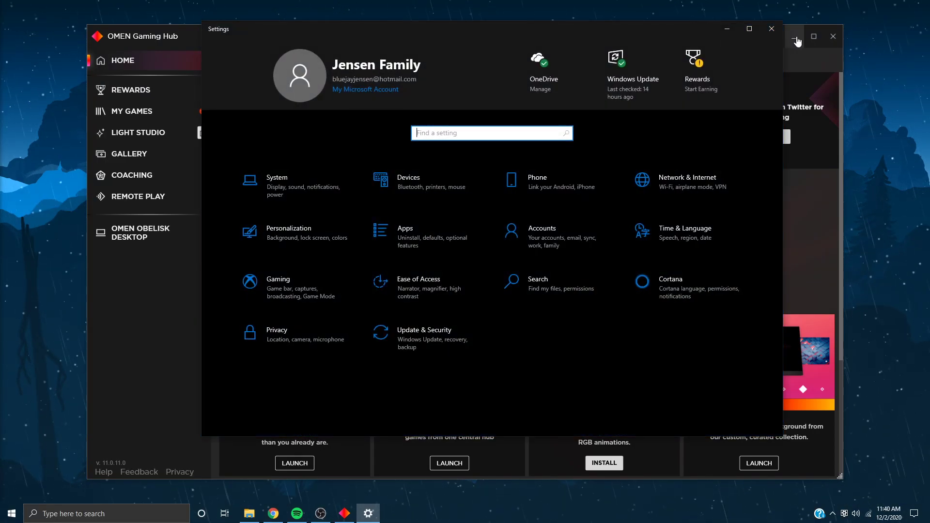
pyautogui.click(797, 42)
pyautogui.click(326, 291)
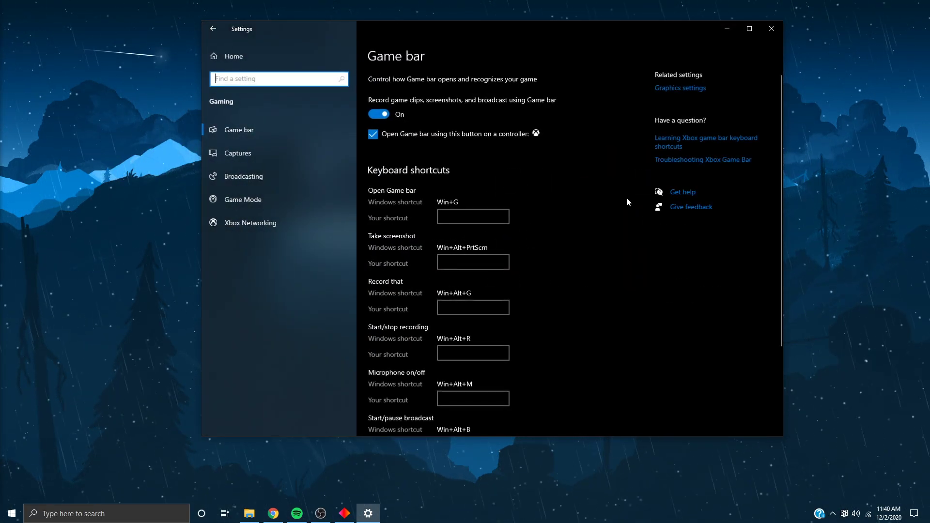
# Step: Turn off Game bar clip recording, check Game Mode, and close Settings
pyautogui.scroll(-1, 627, 194)
pyautogui.scroll(1, 501, 170)
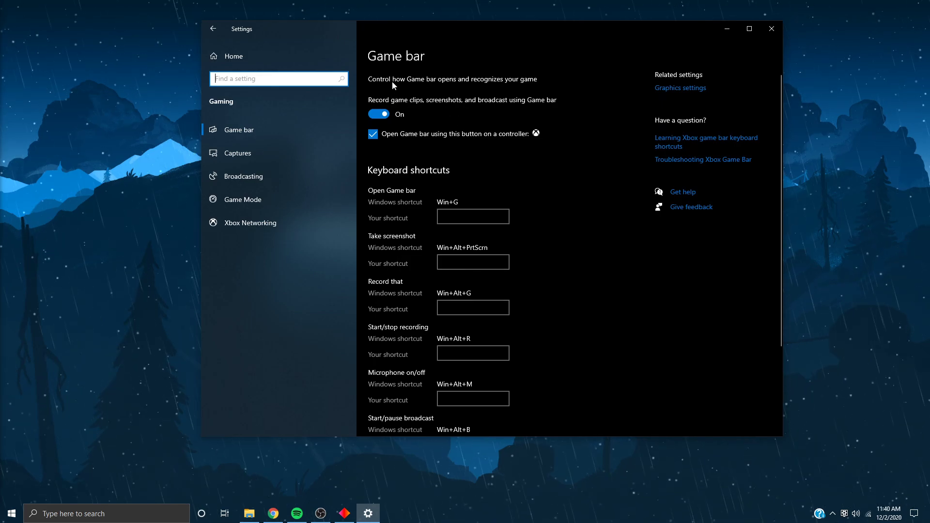
pyautogui.click(383, 116)
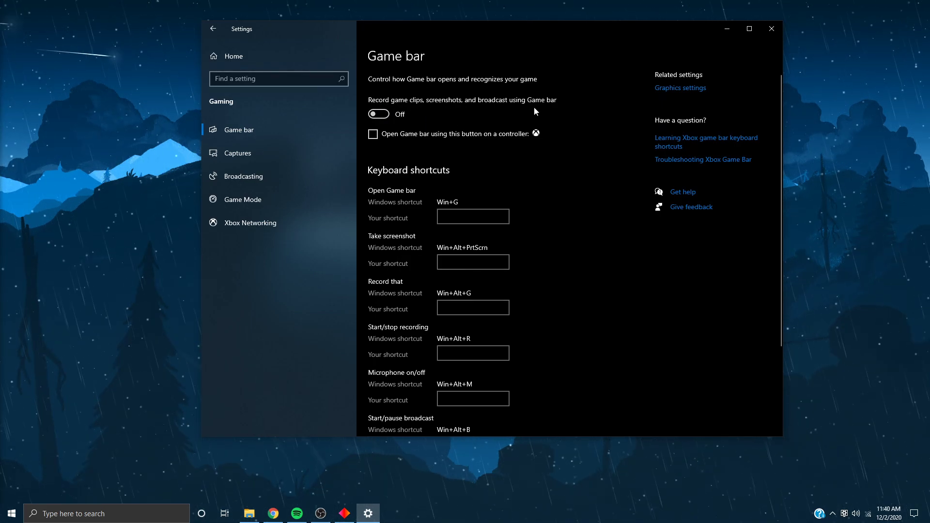
pyautogui.scroll(-2, 534, 106)
pyautogui.scroll(2, 536, 180)
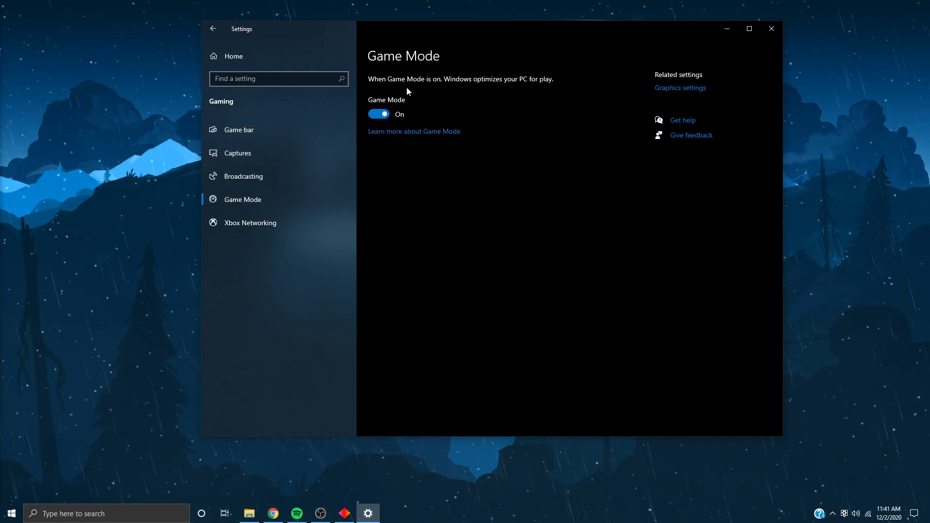
pyautogui.click(219, 130)
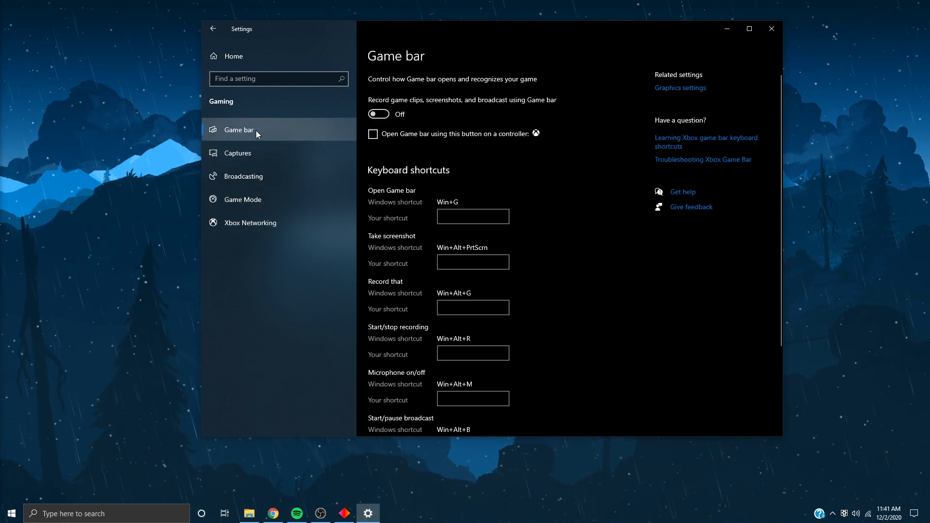
pyautogui.click(771, 28)
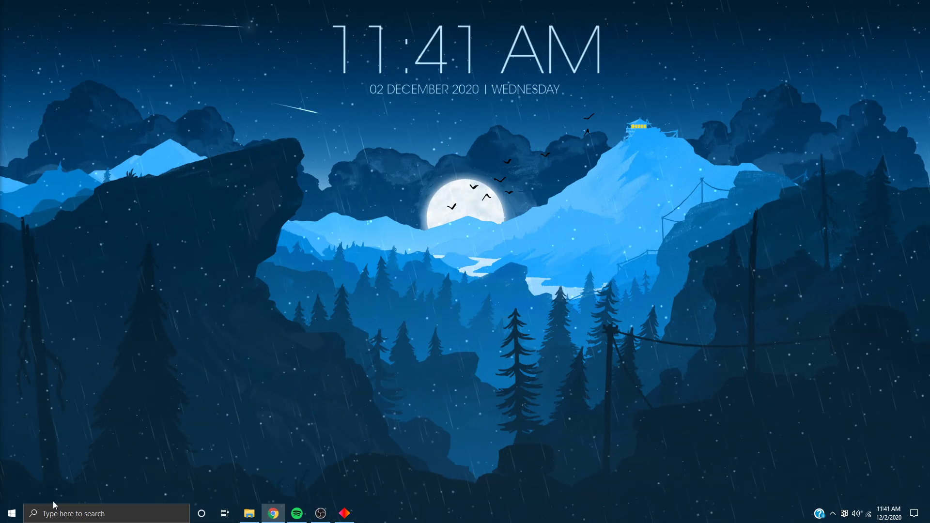
# Step: Search 'performance' and apply the 'Adjust for best performance' visual effects preset
pyautogui.click(15, 521)
pyautogui.write('pe')
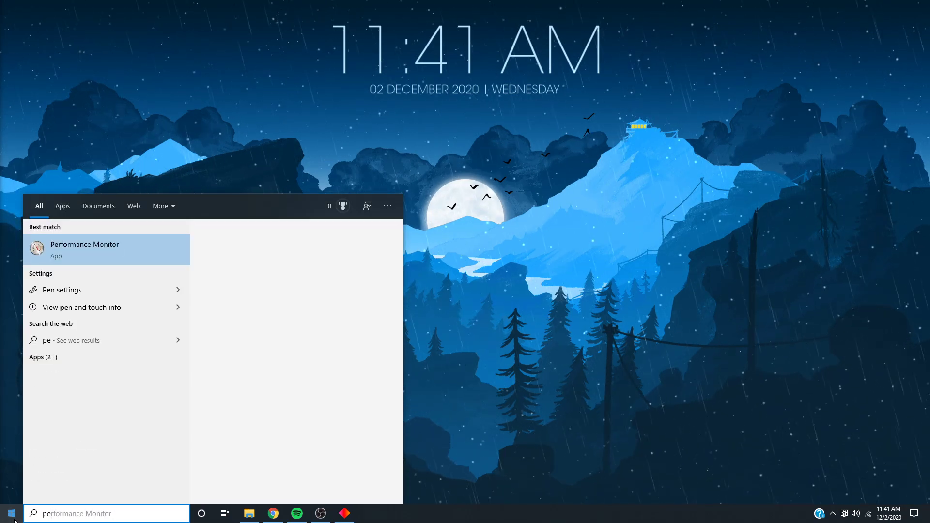
pyautogui.write('rformance')
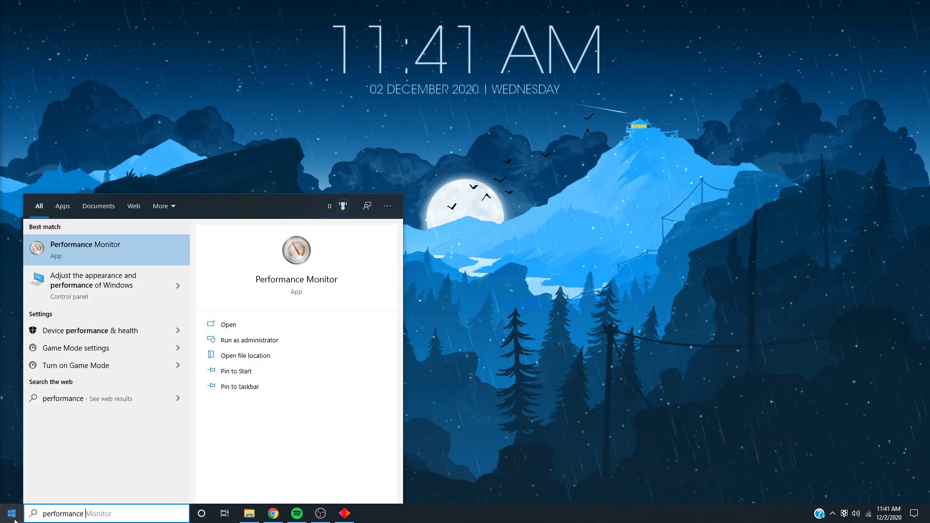
pyautogui.click(71, 306)
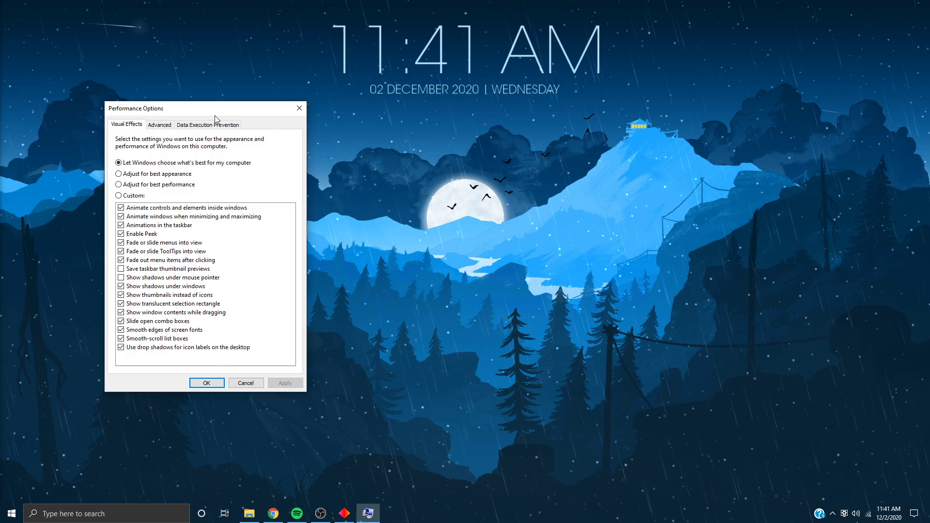
pyautogui.moveTo(216, 114); pyautogui.dragTo(383, 94)
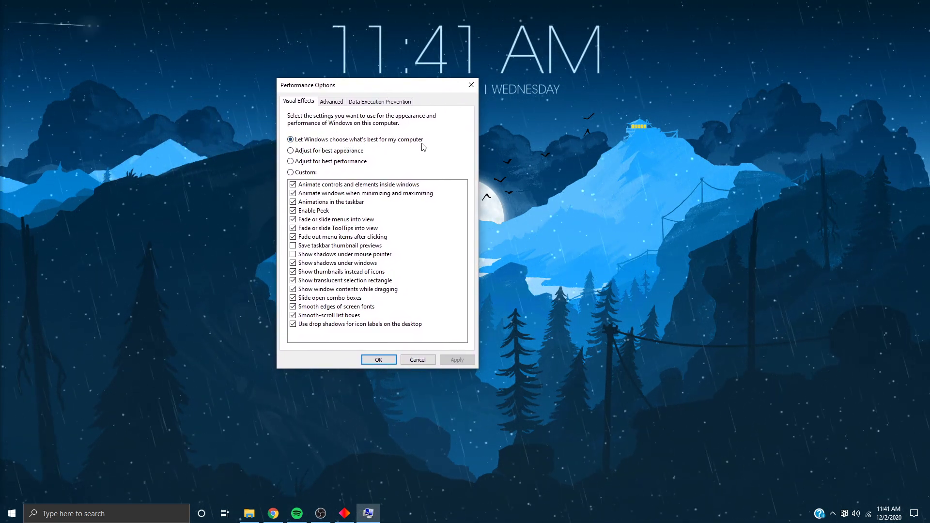
pyautogui.click(292, 163)
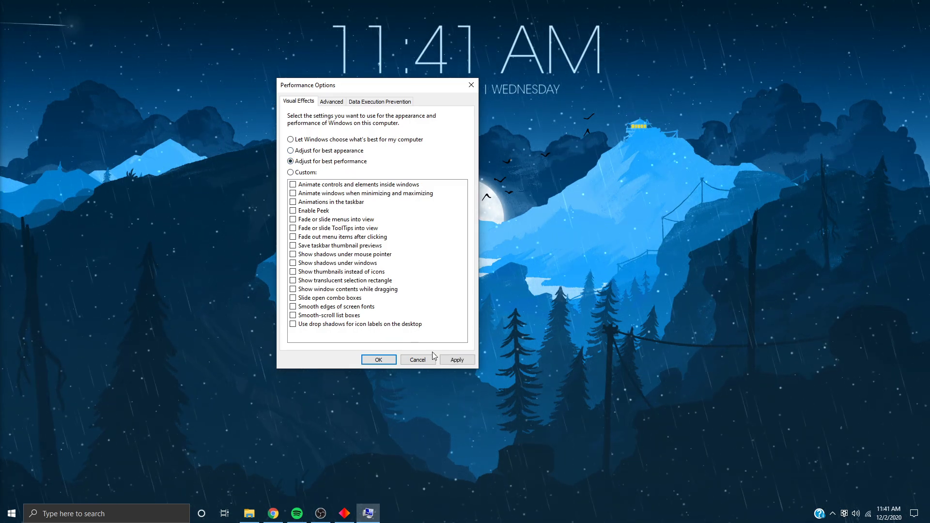
pyautogui.click(456, 359)
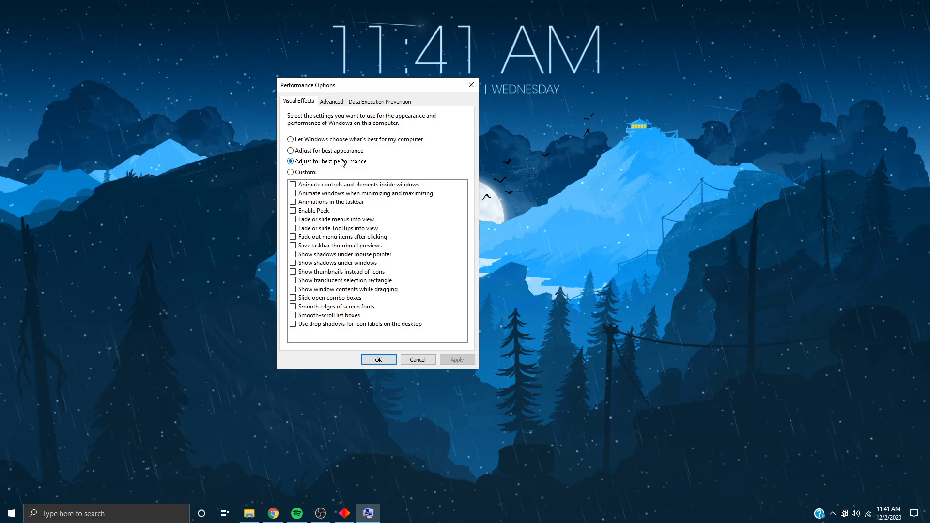
# Step: Open the Startup Apps settings page from a 'start' Windows search
pyautogui.click(378, 360)
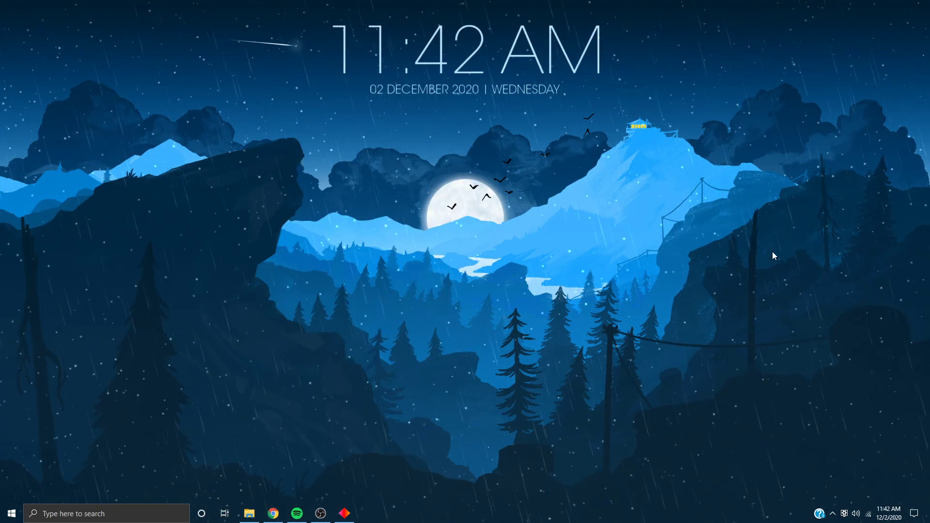
pyautogui.press('super')
pyautogui.write('disable s')
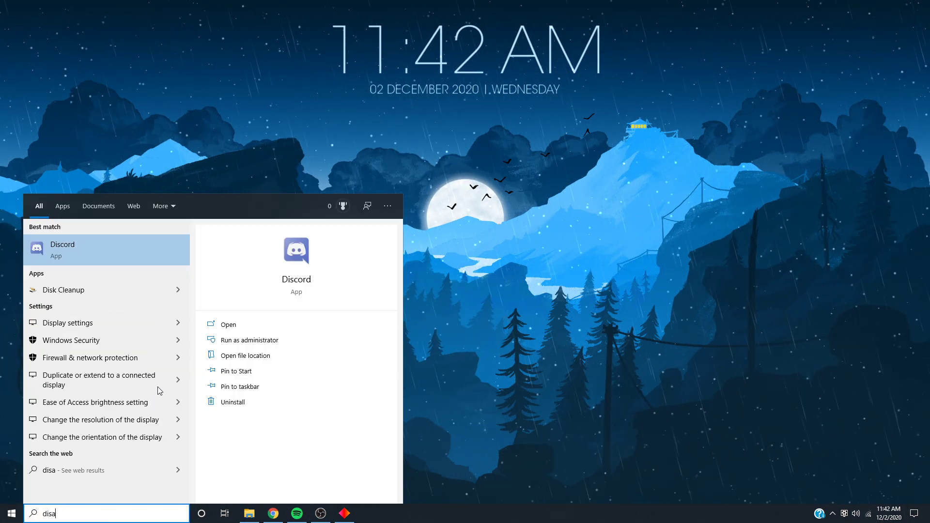
pyautogui.press('BackSpace')
pyautogui.press('BackSpace')
pyautogui.press('BackSpace')
pyautogui.press('BackSpace')
pyautogui.press('BackSpace')
pyautogui.press('BackSpace')
pyautogui.press('BackSpace')
pyautogui.press('BackSpace')
pyautogui.press('BackSpace')
pyautogui.write('start')
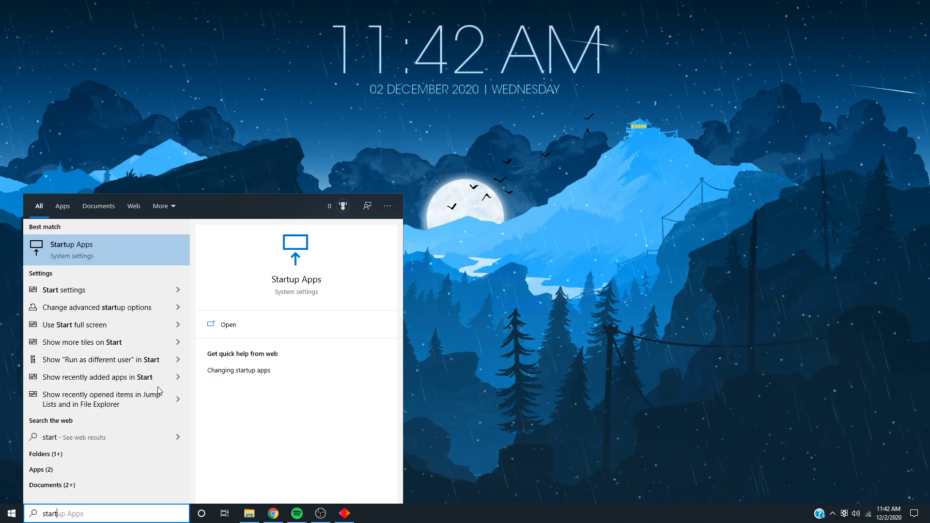
pyautogui.press('Return')
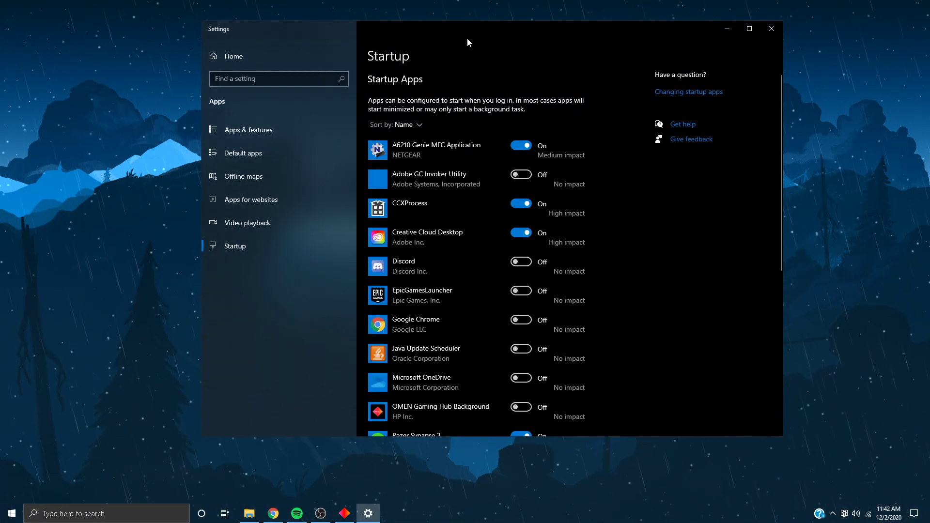
# Step: Scroll through the Startup Apps list to review which apps launch at login
pyautogui.scroll(-5, 453, 191)
pyautogui.scroll(5, 452, 189)
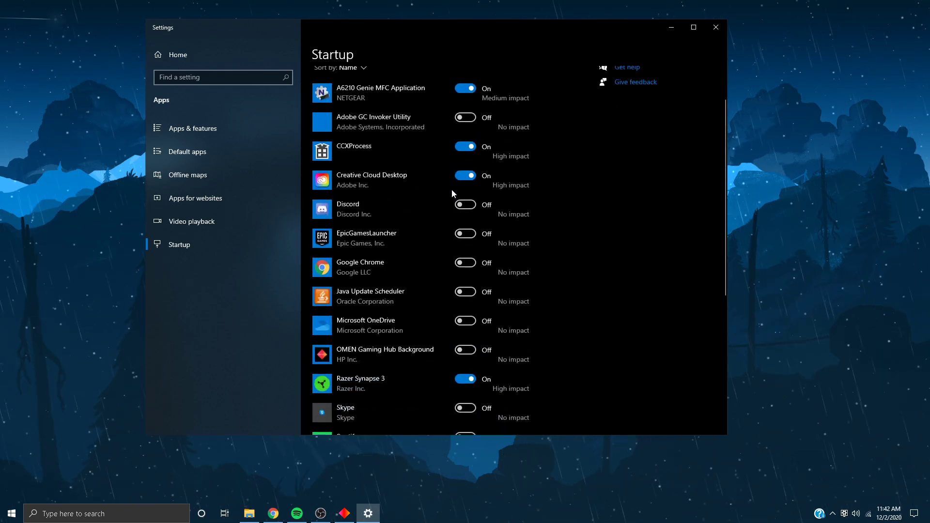
pyautogui.scroll(-6, 451, 189)
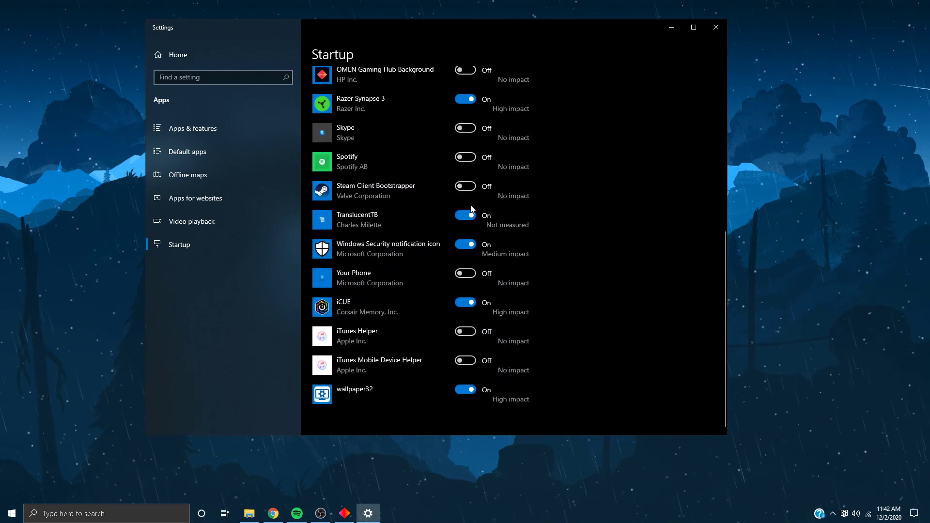
pyautogui.scroll(6, 471, 209)
pyautogui.scroll(-4, 472, 223)
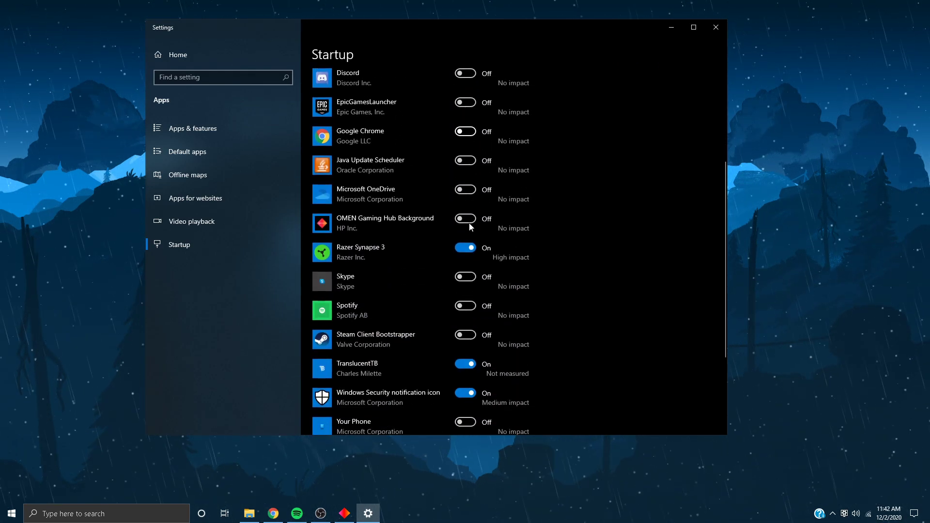
pyautogui.scroll(-3, 470, 227)
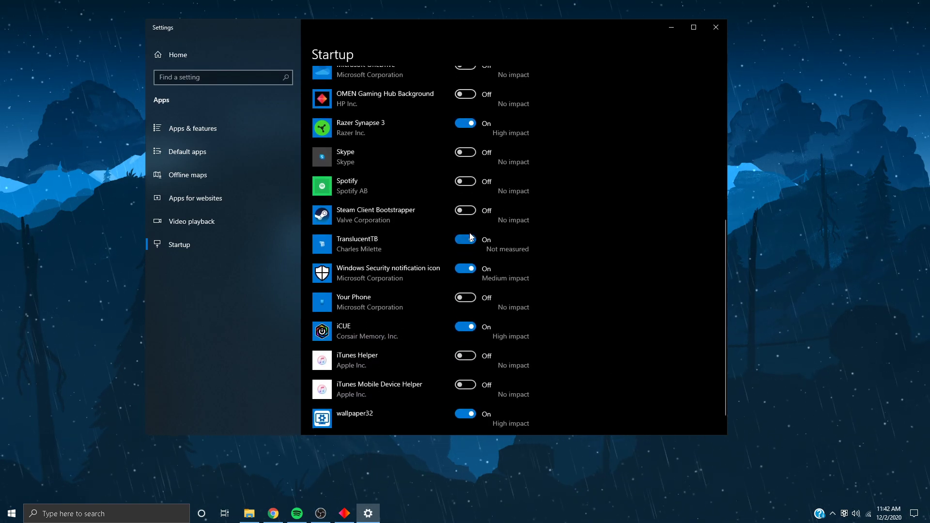
pyautogui.scroll(7, 472, 241)
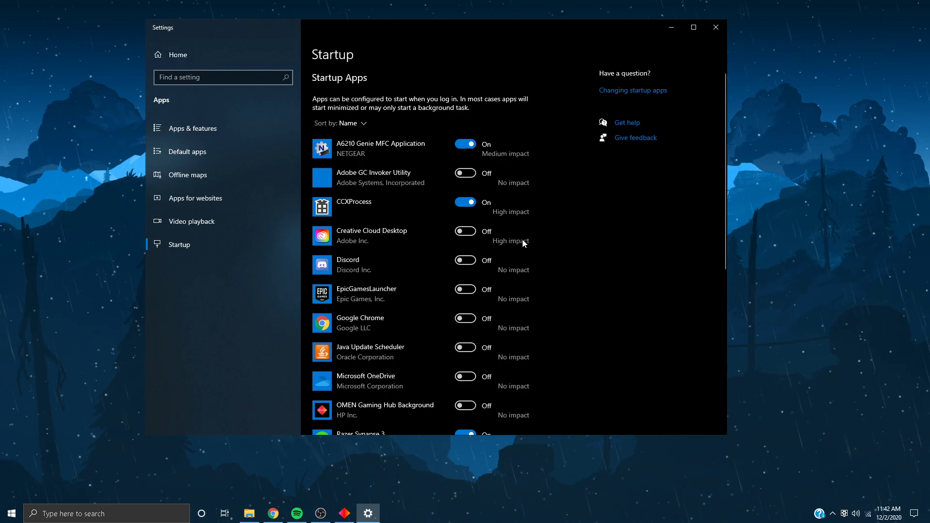
pyautogui.scroll(-6, 480, 242)
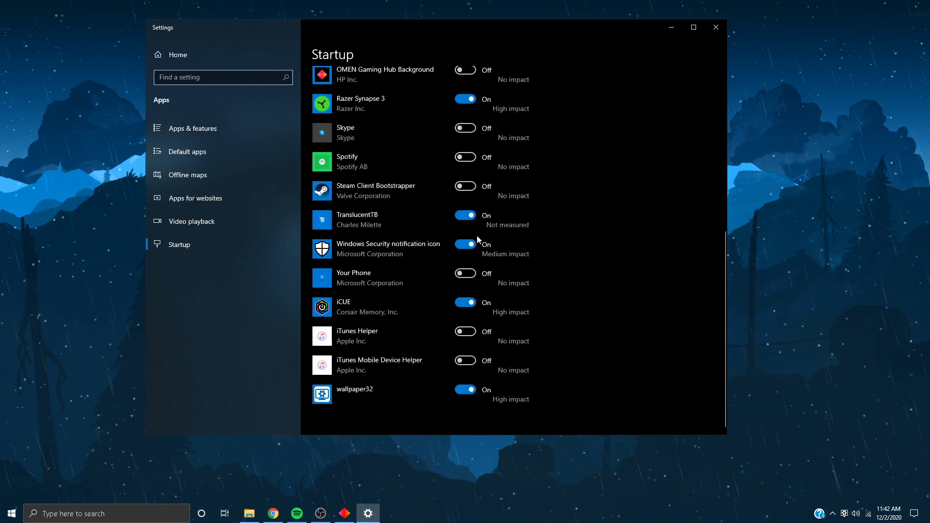
pyautogui.scroll(7, 522, 386)
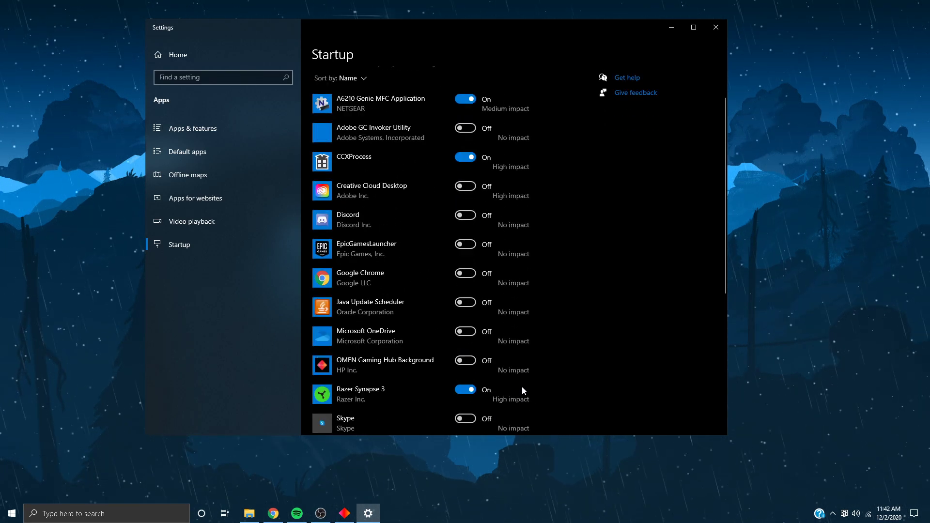
# Step: Try Windows searches for 'relaunch apps' and 'startup', then dismiss the search panel
pyautogui.click(708, 32)
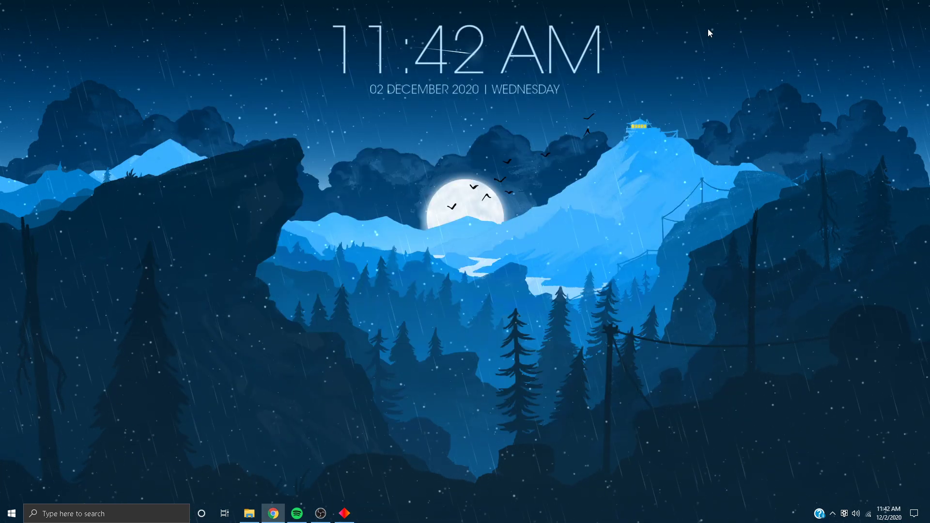
pyautogui.click(10, 514)
pyautogui.write('relaunch apps')
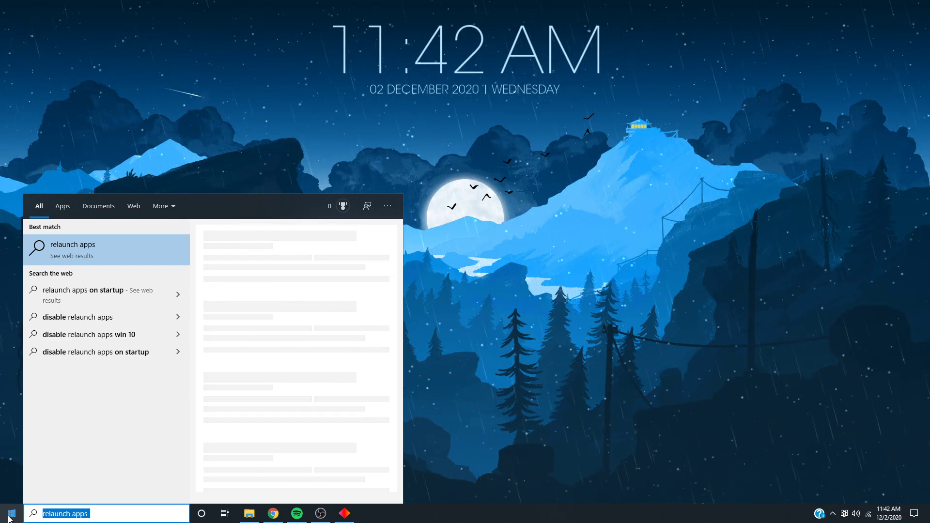
pyautogui.hotkey('ctrl', 'a')
pyautogui.write('startup')
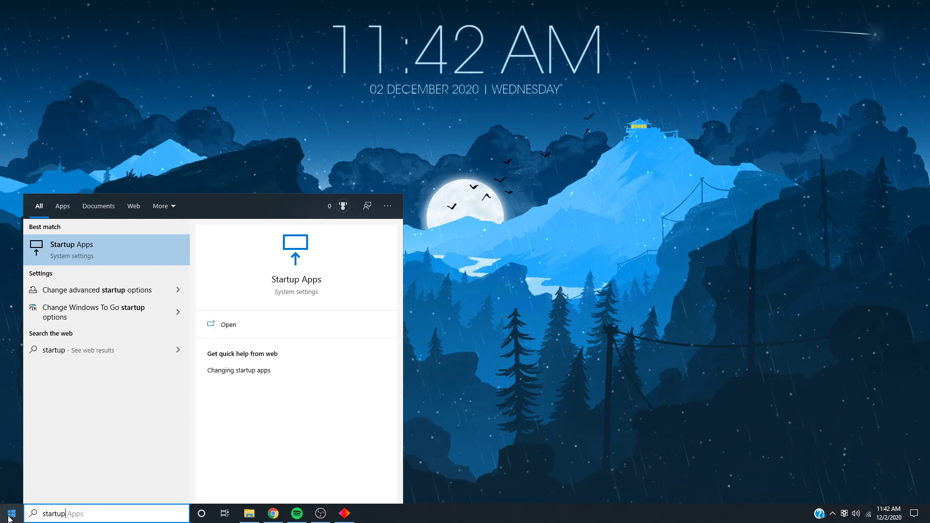
pyautogui.hotkey('ctrl', 'a')
pyautogui.press('BackSpace')
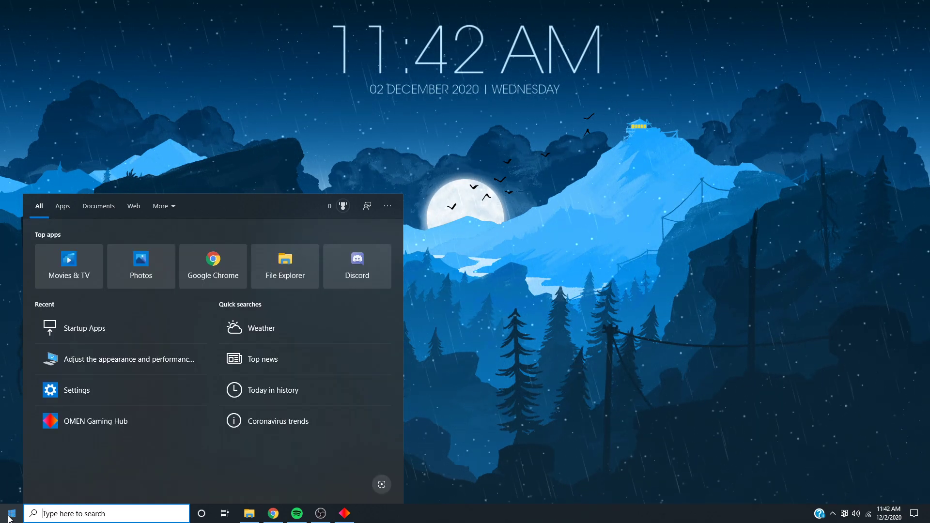
pyautogui.press('Escape')
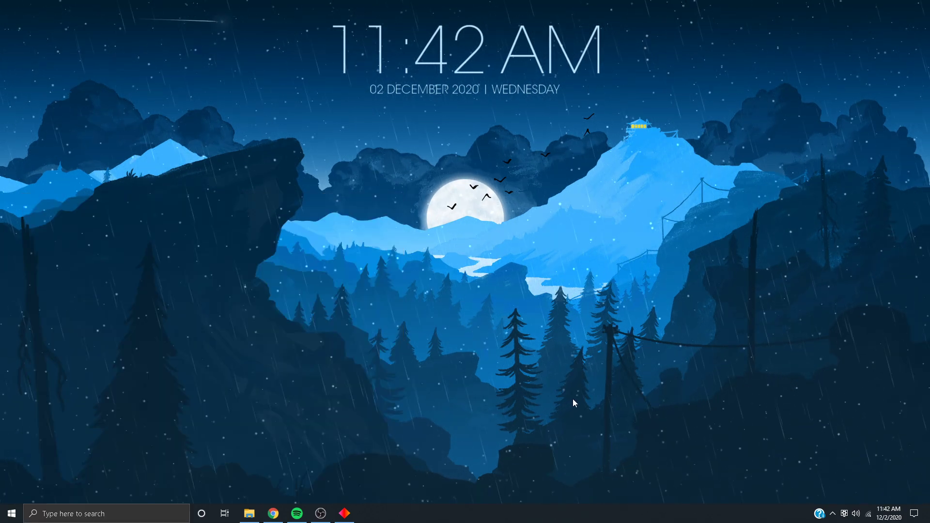
# Step: From the hidden-icons tray, stop Chrome running in the background and exit the Epic launcher
pyautogui.click(832, 516)
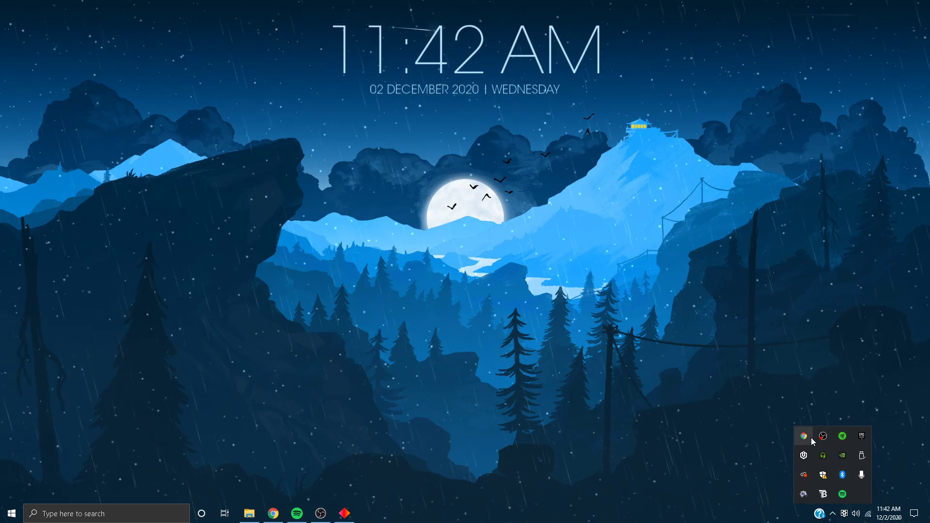
pyautogui.moveTo(274, 516)
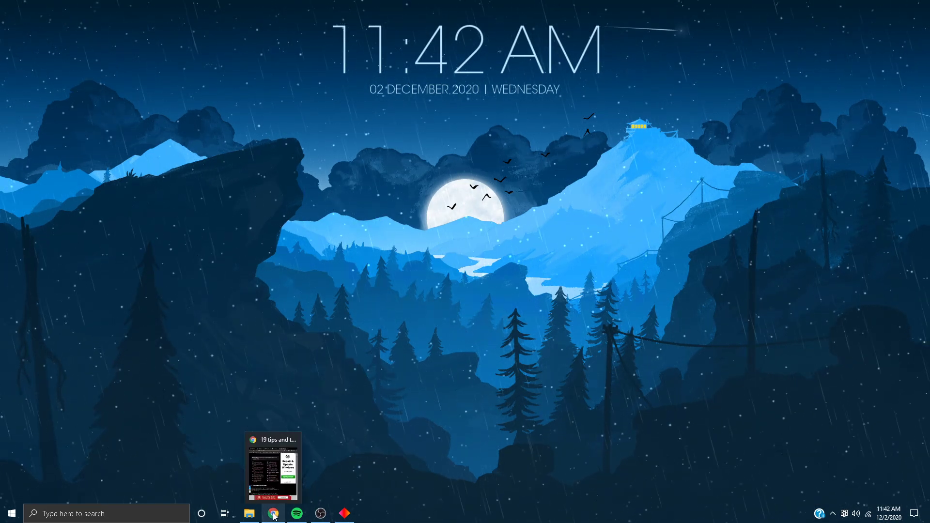
pyautogui.click(832, 516)
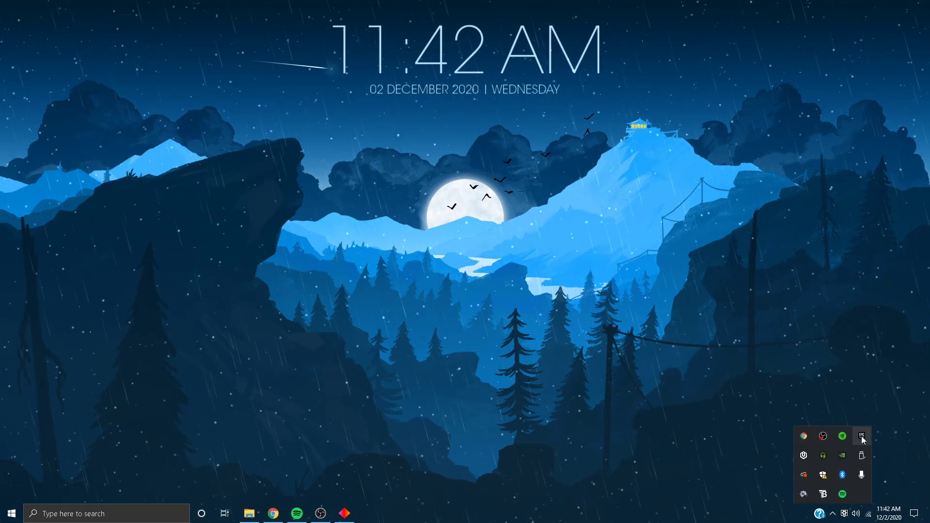
pyautogui.rightClick(804, 436)
pyautogui.click(807, 484)
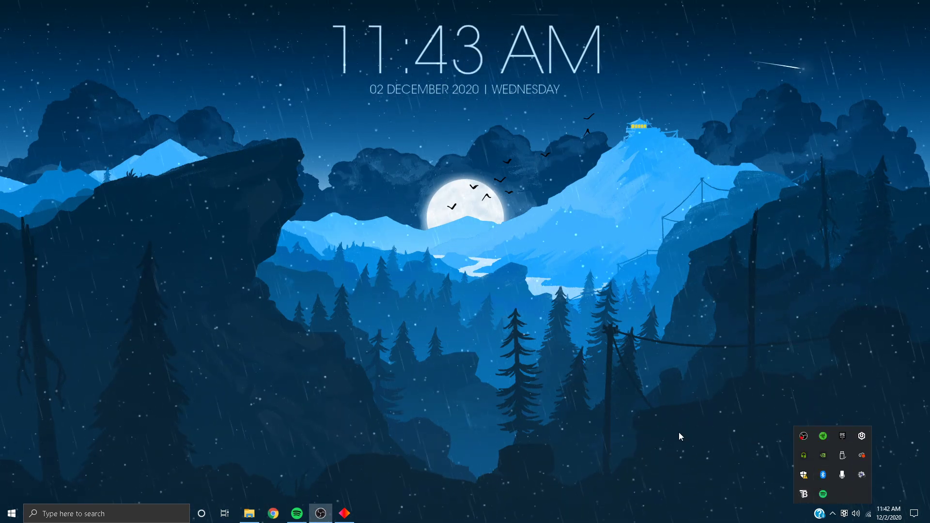
pyautogui.rightClick(847, 435)
pyautogui.click(855, 428)
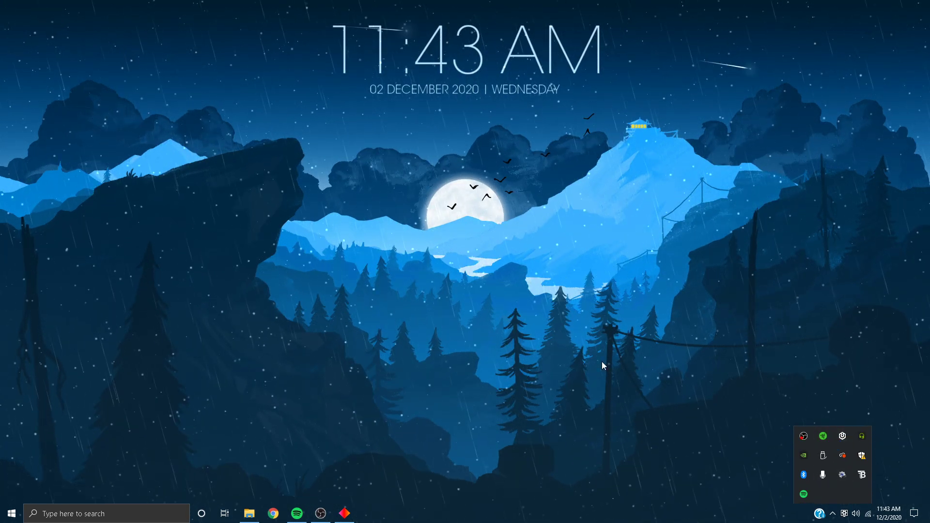
# Step: Open Apps & features with a 'programs' search and sort installed apps by size
pyautogui.press('super')
pyautogui.write('programs')
pyautogui.press('Return')
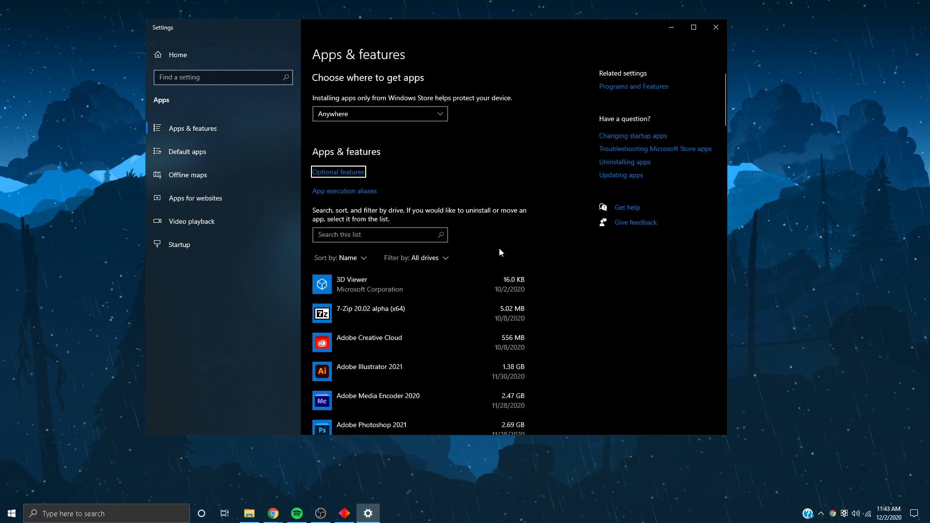
pyautogui.scroll(-4, 498, 257)
pyautogui.scroll(4, 499, 258)
pyautogui.click(349, 258)
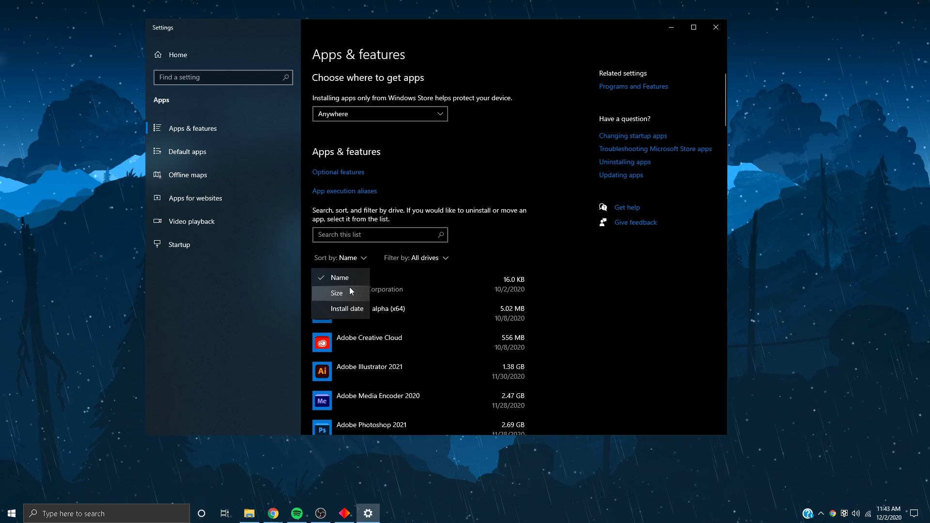
pyautogui.click(351, 291)
# Step: Scroll through the size-sorted app list, keeping the Size ordering
pyautogui.scroll(-2, 559, 230)
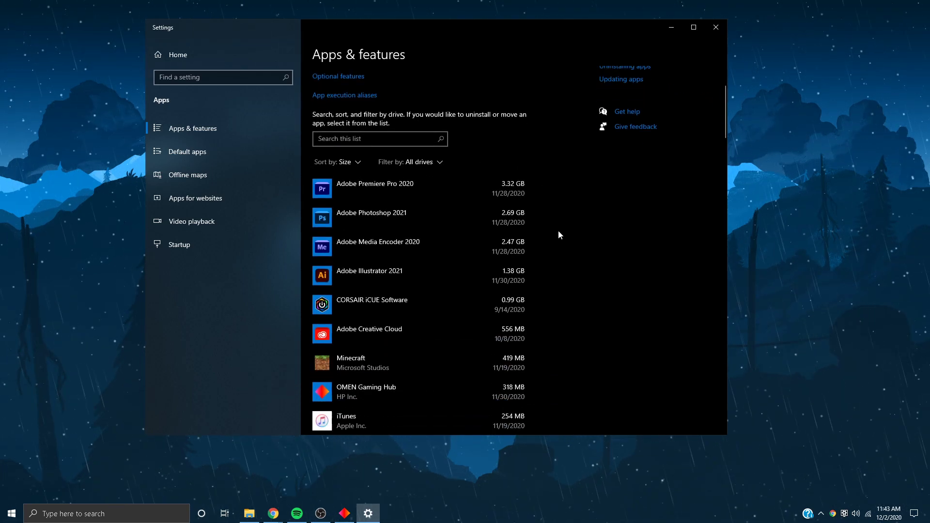
pyautogui.scroll(2, 559, 230)
pyautogui.scroll(-2, 519, 227)
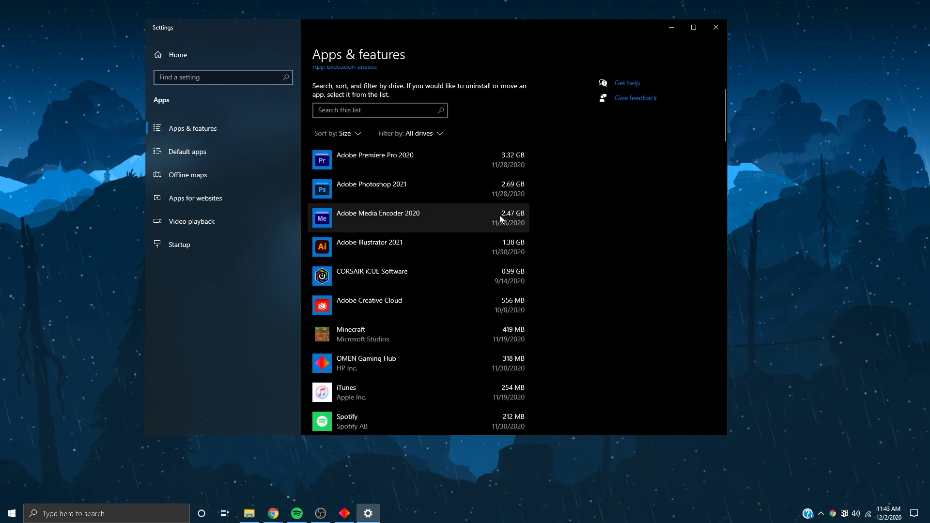
pyautogui.scroll(-3, 493, 242)
pyautogui.scroll(6, 482, 168)
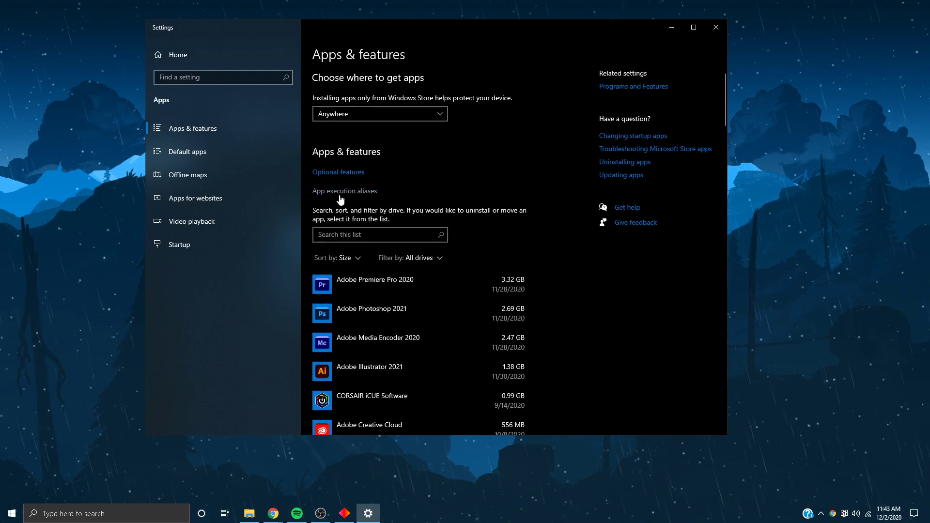
pyautogui.scroll(-3, 356, 194)
pyautogui.click(356, 195)
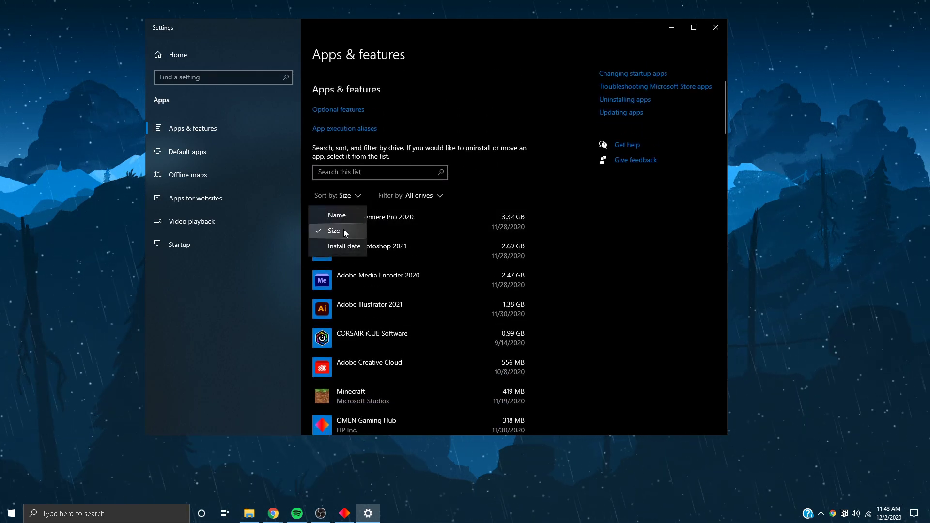
pyautogui.click(344, 230)
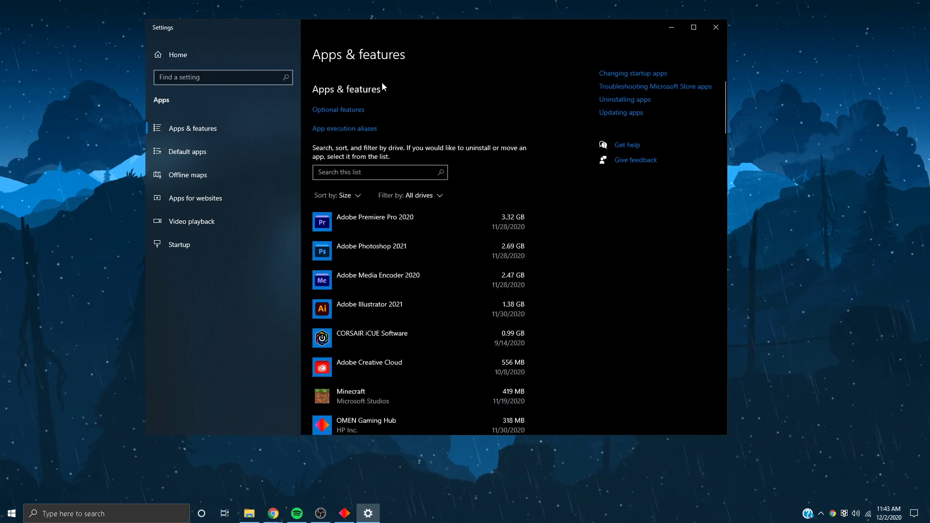
pyautogui.scroll(-12, 511, 206)
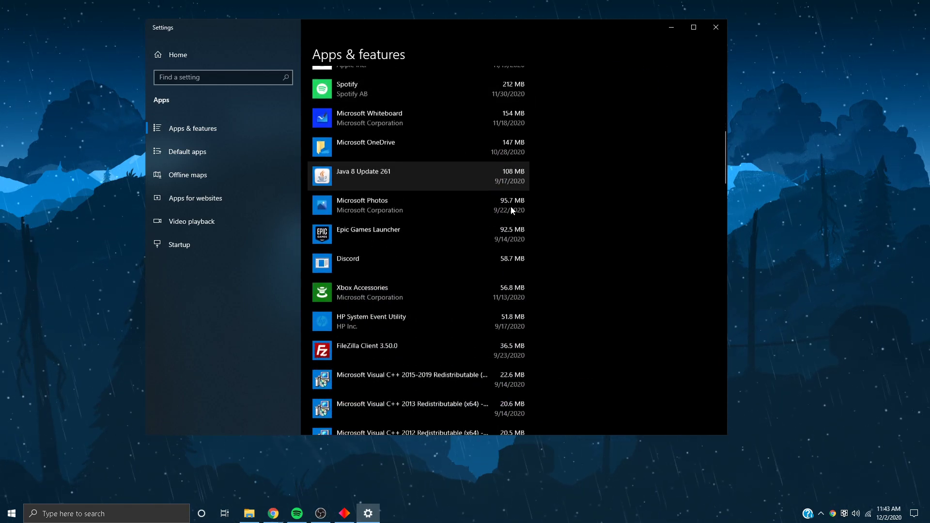
pyautogui.scroll(15, 511, 206)
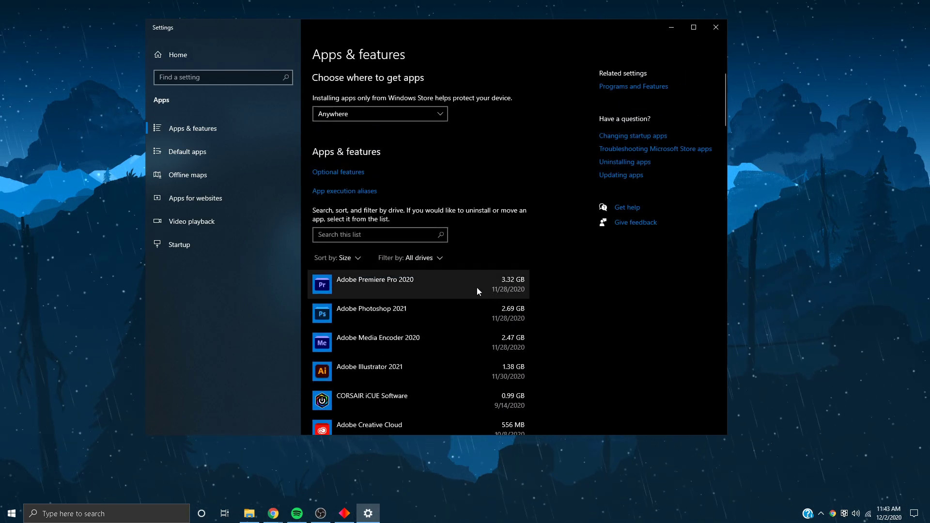
# Step: Expand Adobe Premiere Pro 2020's entry, then close the Settings window
pyautogui.click(478, 287)
pyautogui.scroll(-10, 597, 332)
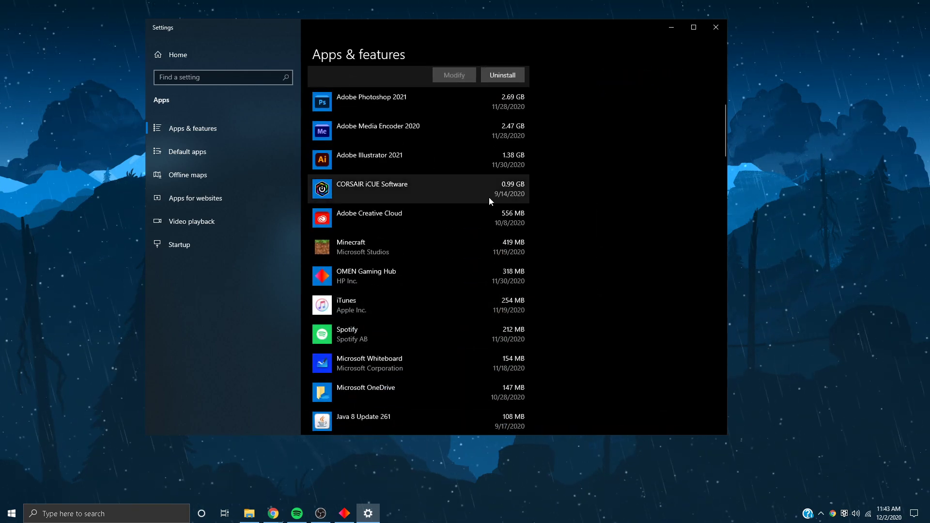
pyautogui.scroll(10, 455, 329)
pyautogui.click(716, 27)
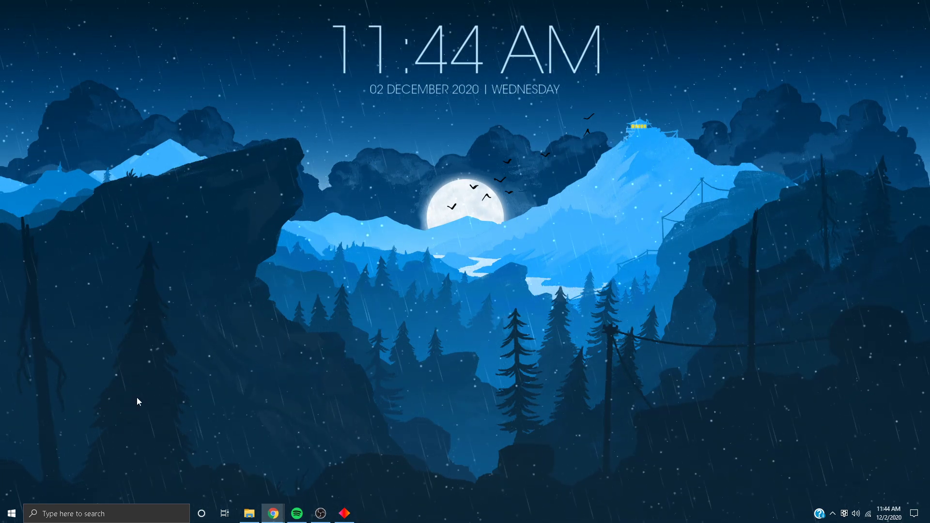
# Step: Open the power plan settings with a 'power plan' search and return to Power Options
pyautogui.click(3, 520)
pyautogui.write('power plan')
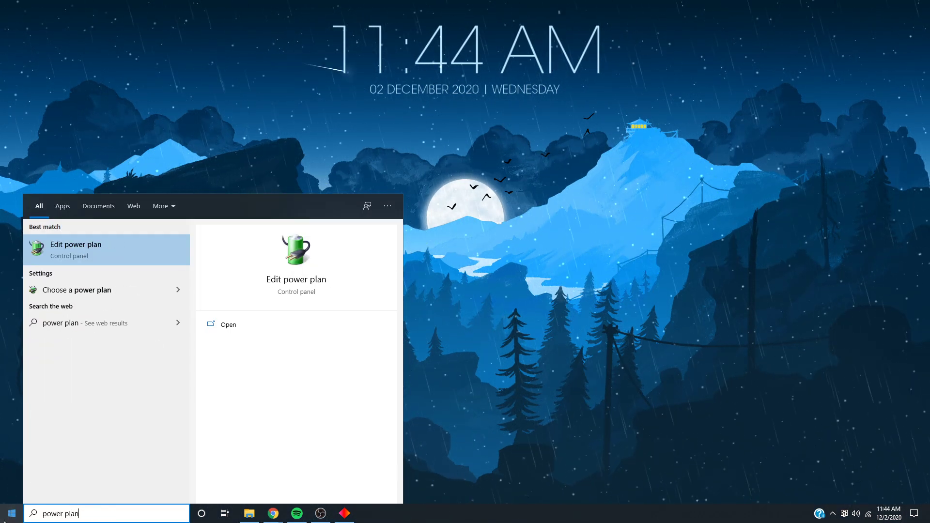
pyautogui.press('Return')
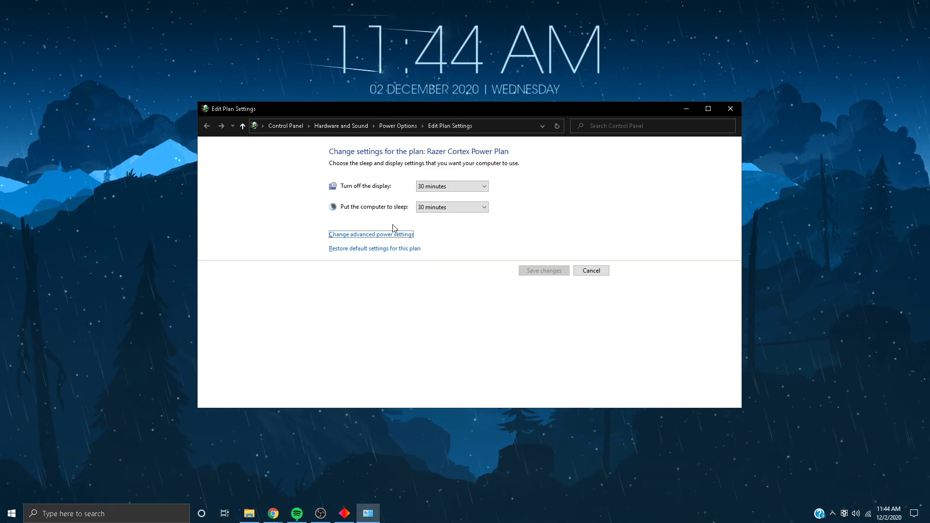
pyautogui.hotkey('alt', 'Left')
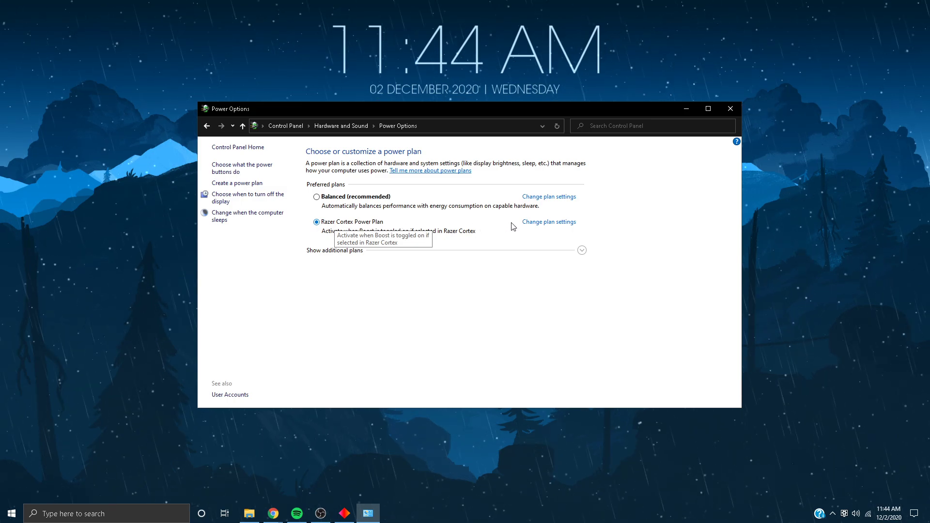
# Step: Check the Balanced plan's settings without changes, reveal the additional plans, and close Power Options
pyautogui.click(546, 197)
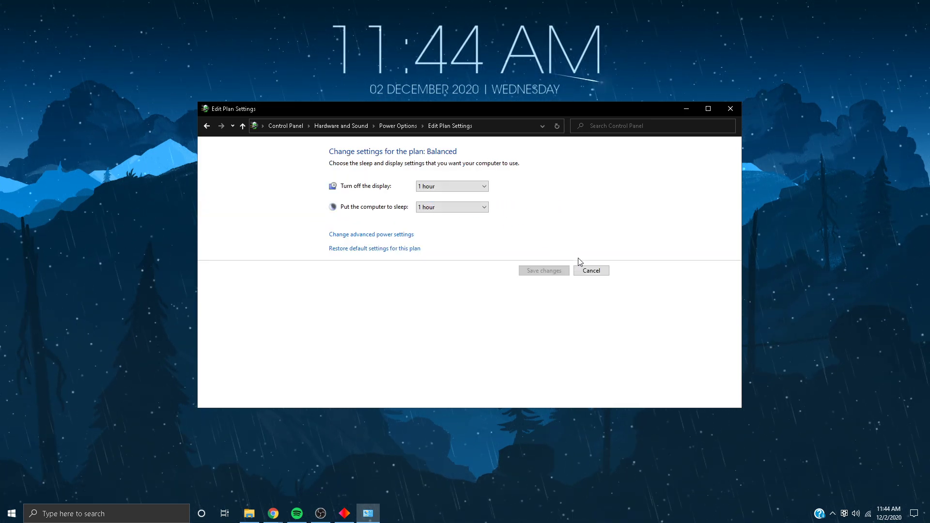
pyautogui.click(592, 271)
pyautogui.click(342, 250)
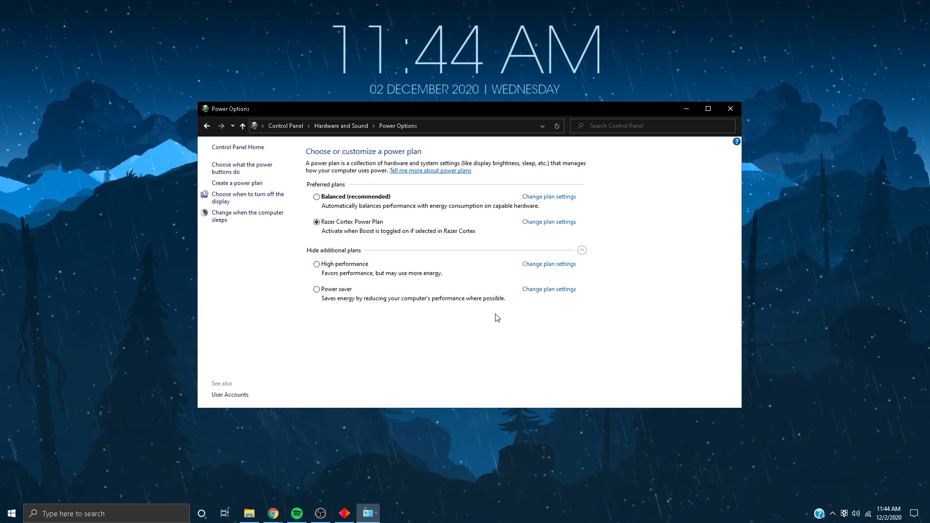
pyautogui.hotkey('alt', 'F4')
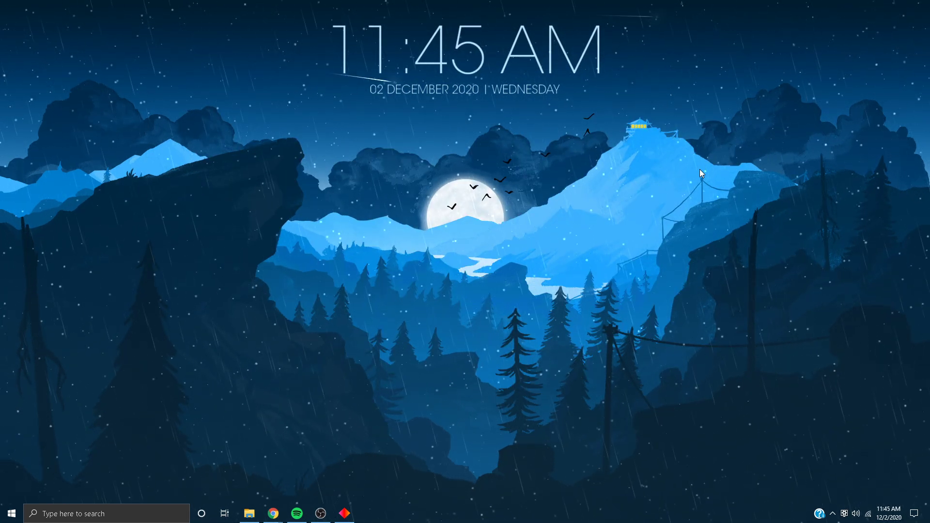